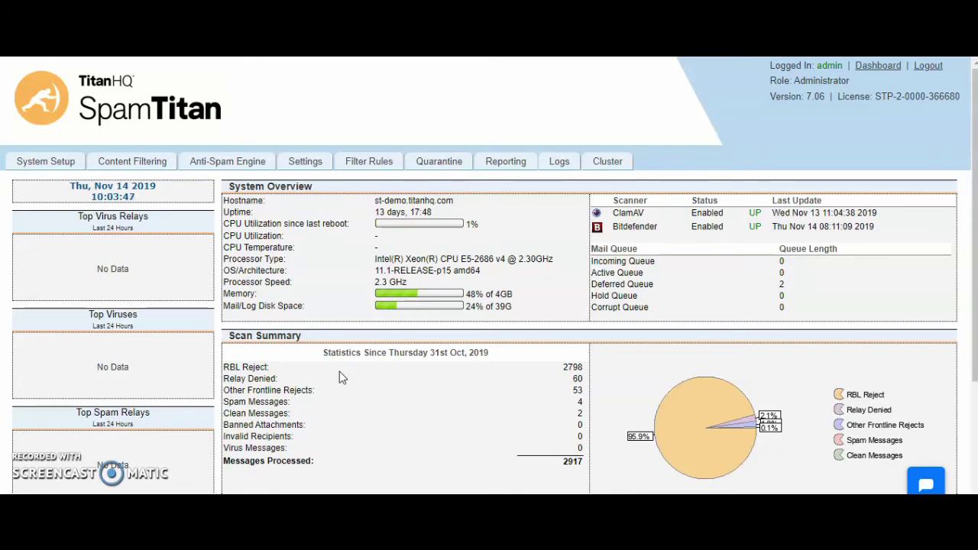
Review the dashboard's scan summary and last 7 days statistics, and look at the virus and attachment filtering settings
drag(973, 206, 974, 337)
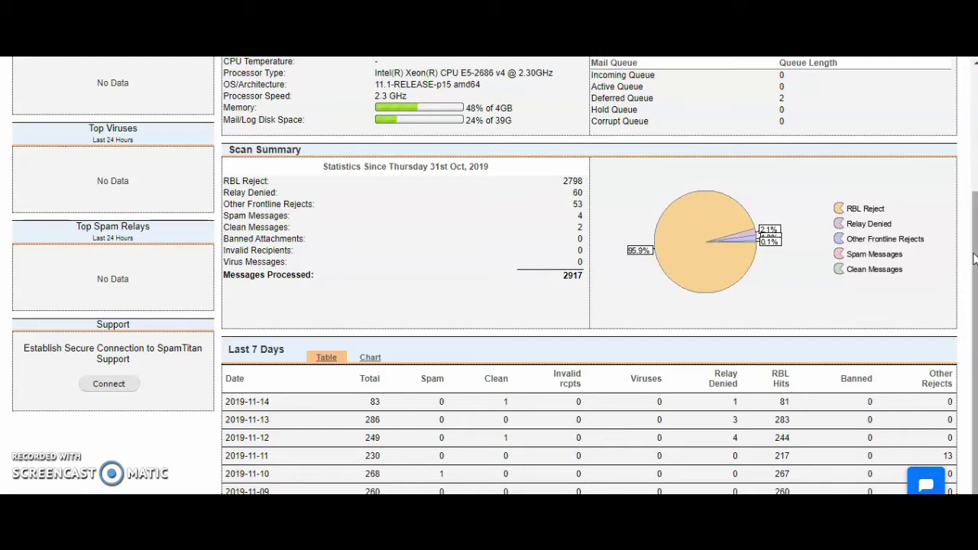
drag(974, 259, 974, 133)
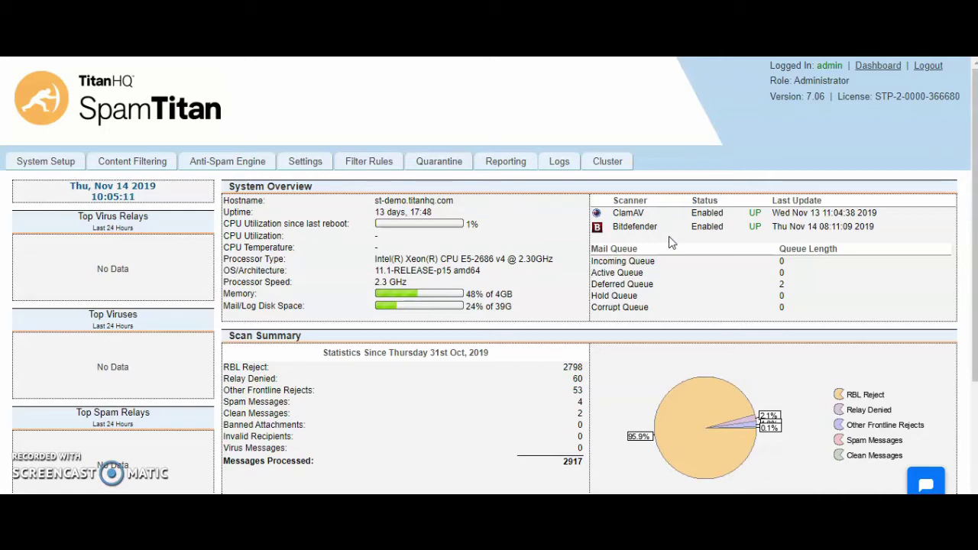
click(146, 163)
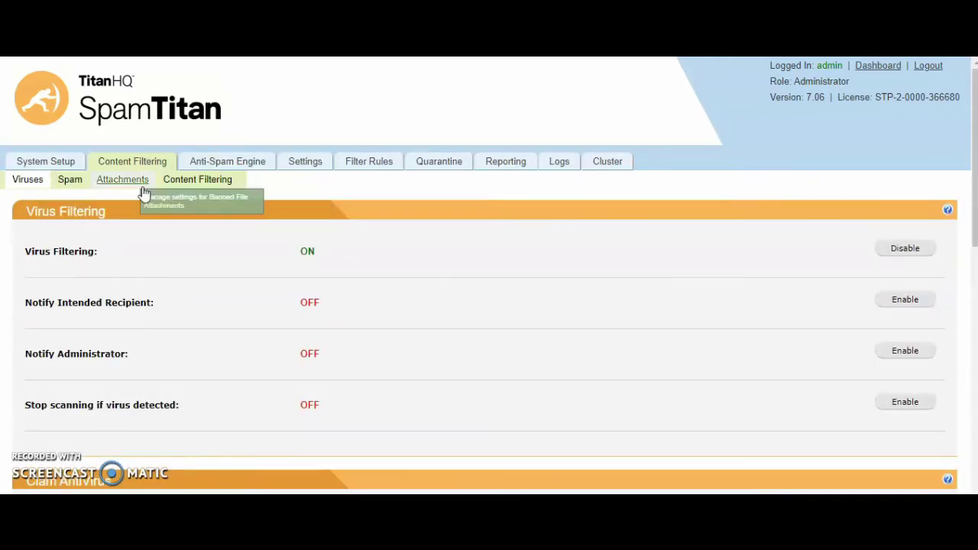
click(142, 187)
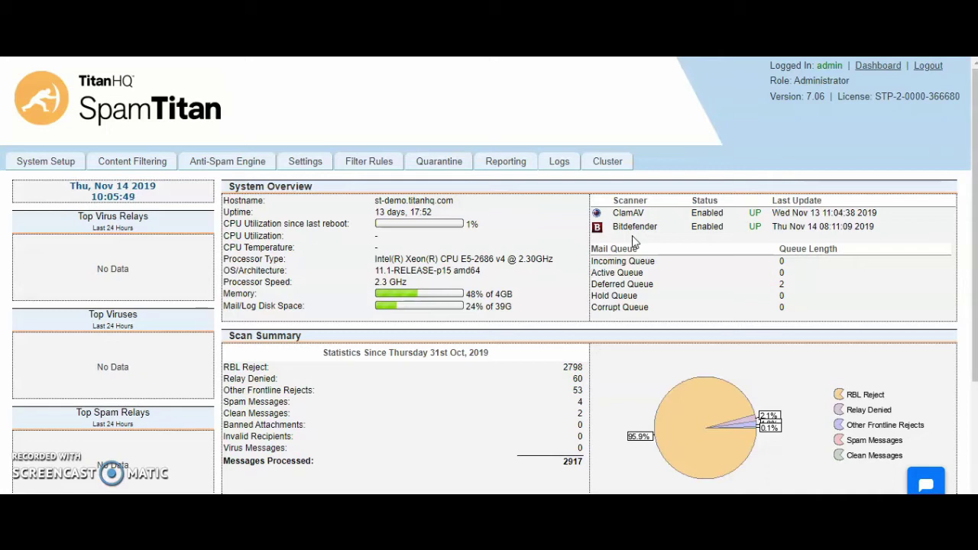
Start adding the mail relay domain test.com with destination server test-com.mail.protection.outlook.com
click(64, 165)
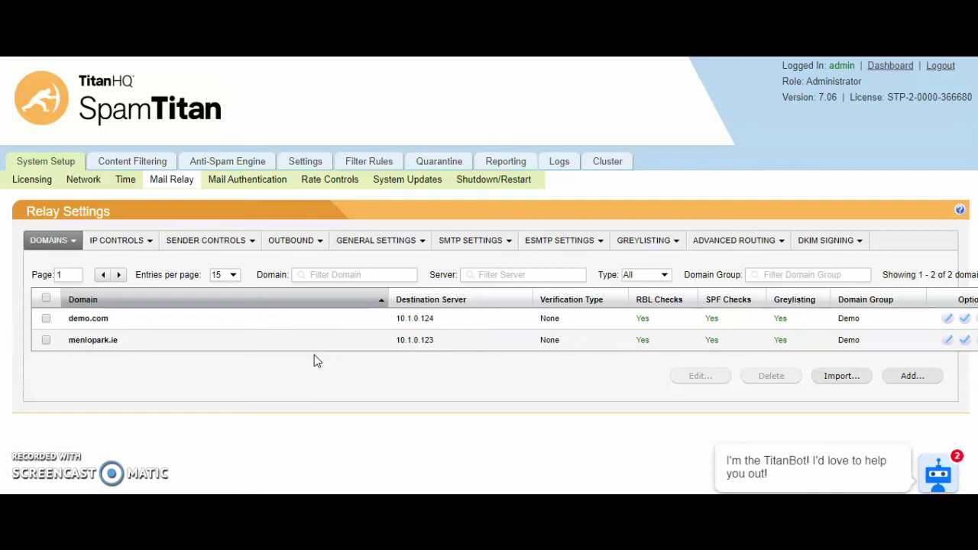
click(909, 375)
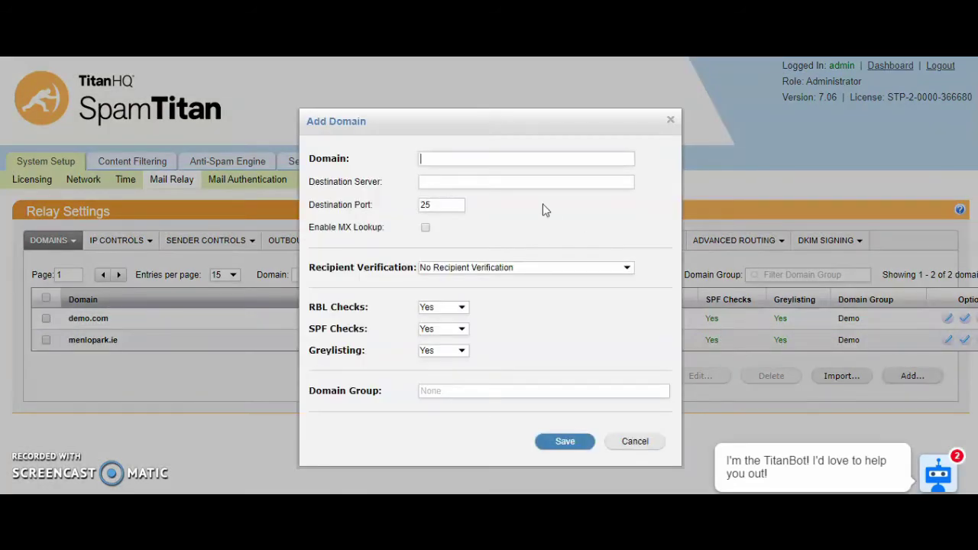
text(test.com)
key(Tab)
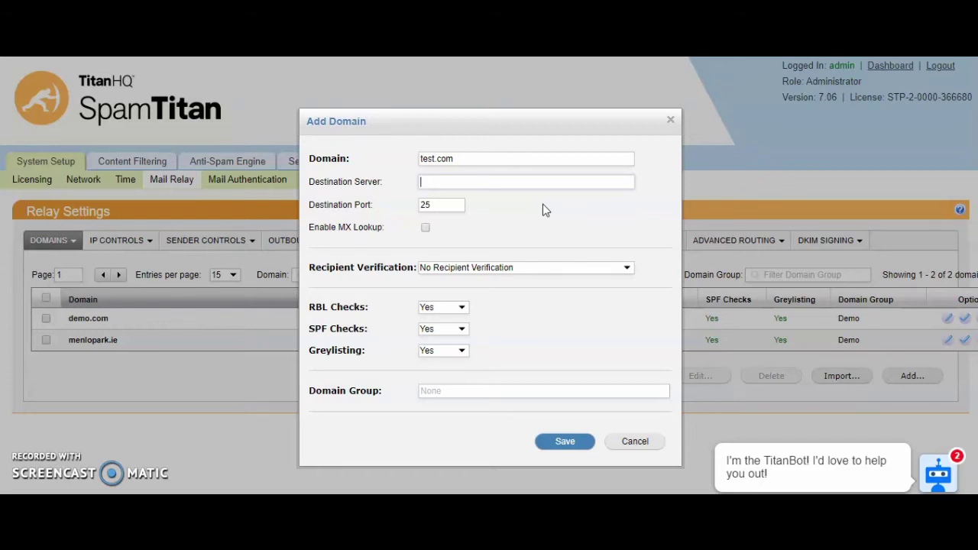
text(test-com.)
text(mail.protection.outlook.com)
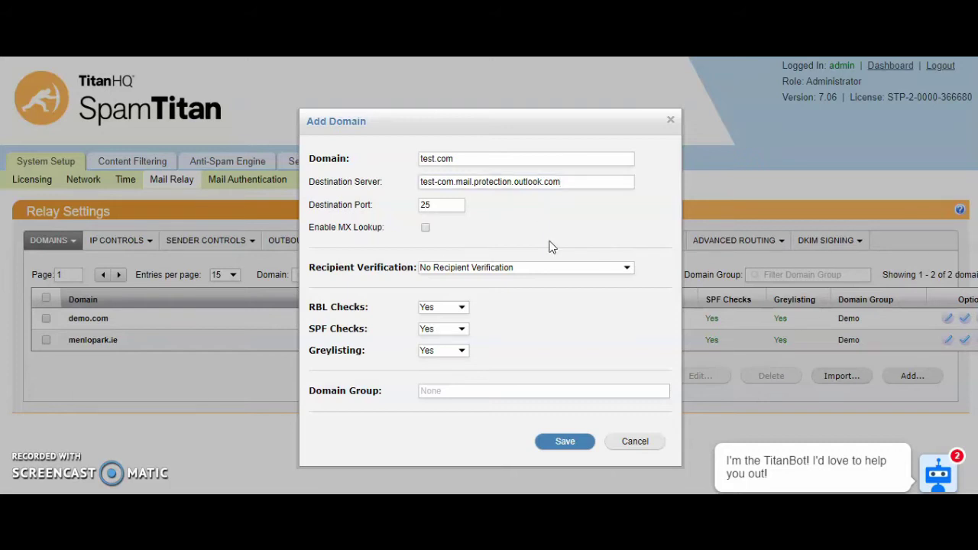
Set the new domain to Dynamic Recipient Verification, copying the destination server address into the verification server
click(481, 275)
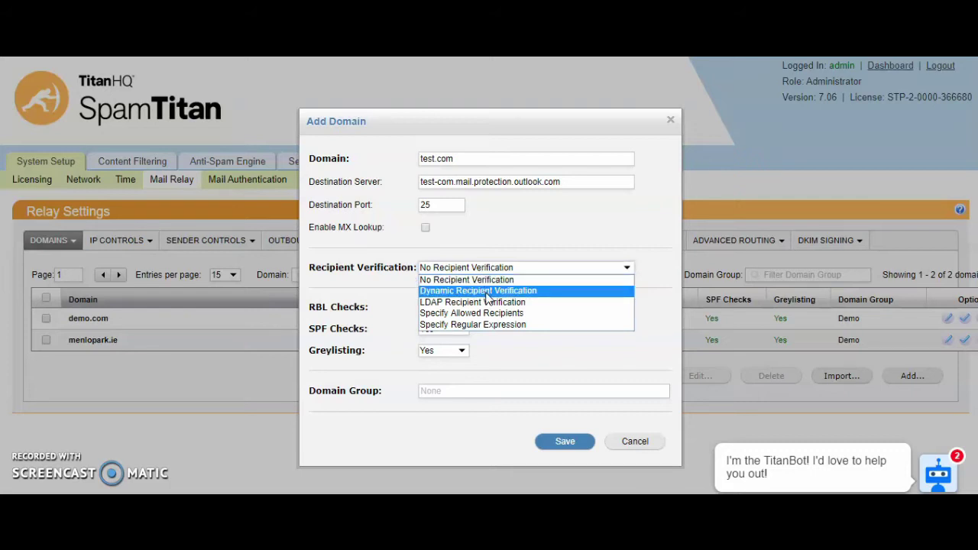
click(486, 291)
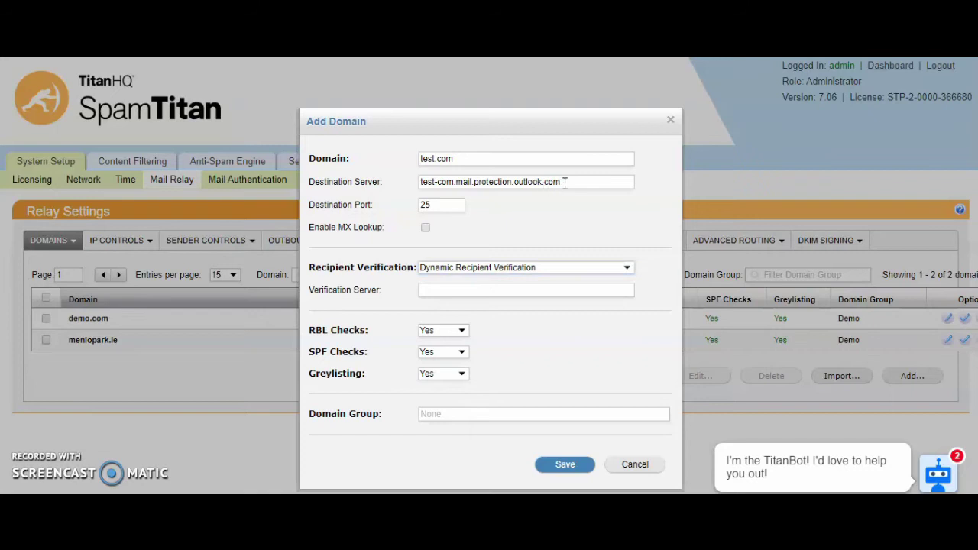
drag(564, 182, 375, 194)
key(ctrl+c)
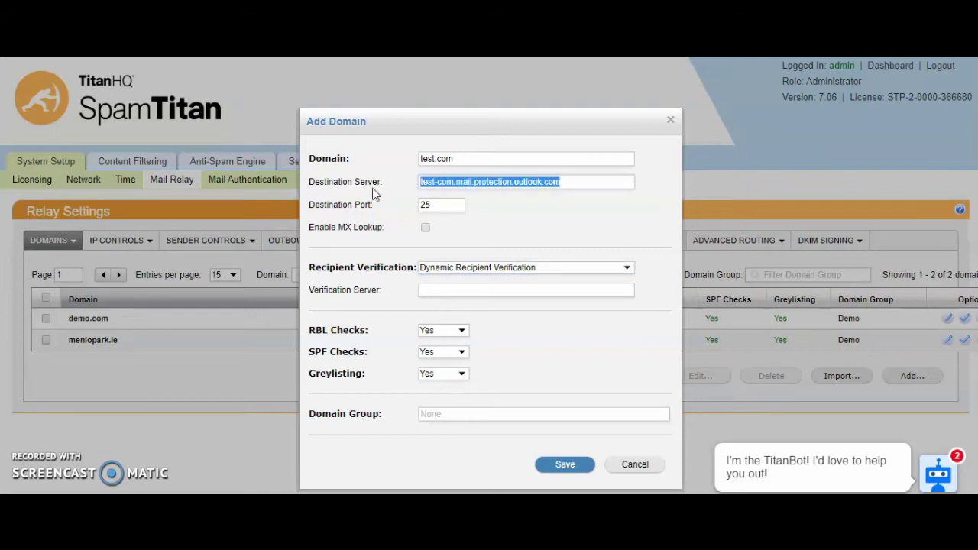
click(435, 295)
key(ctrl+v)
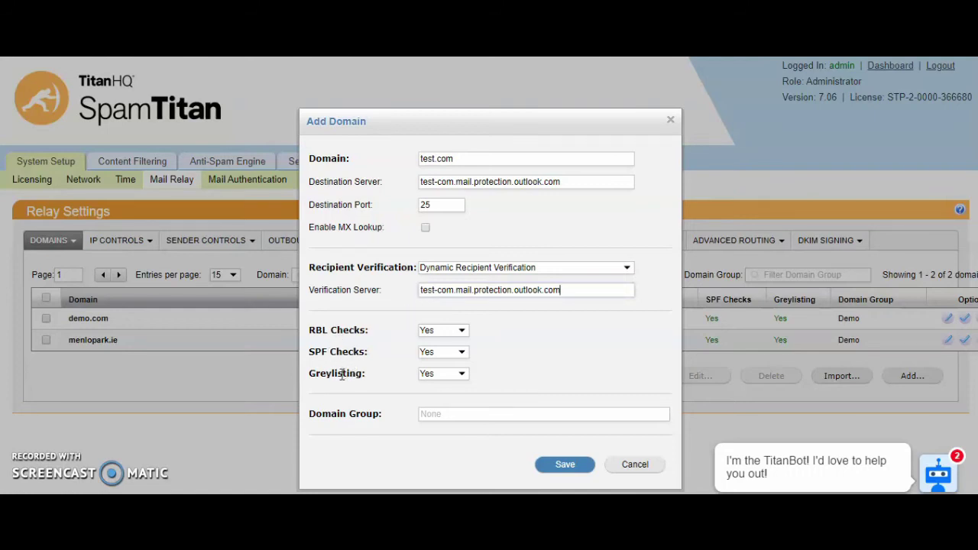
Check the RBL Checks choices for the new domain and discard the domain entry without saving
click(448, 331)
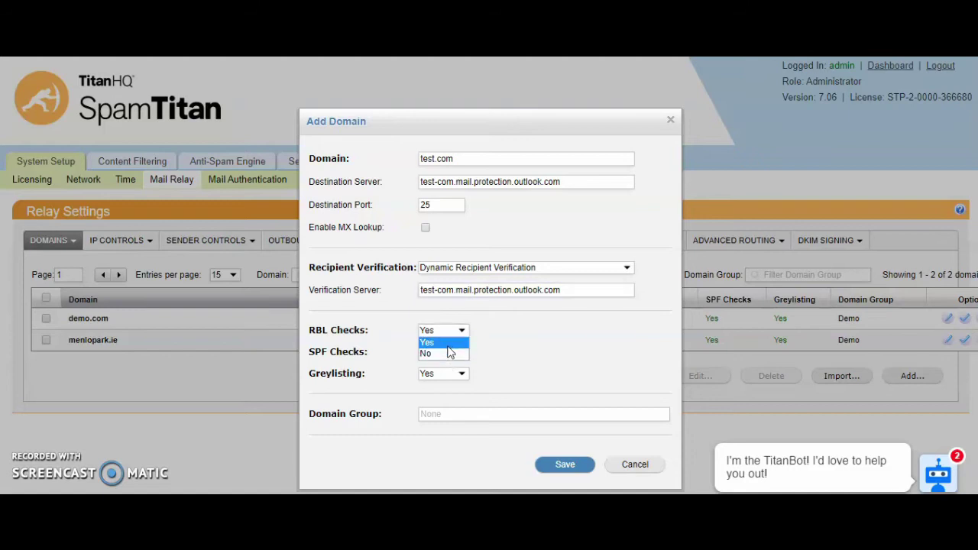
click(527, 361)
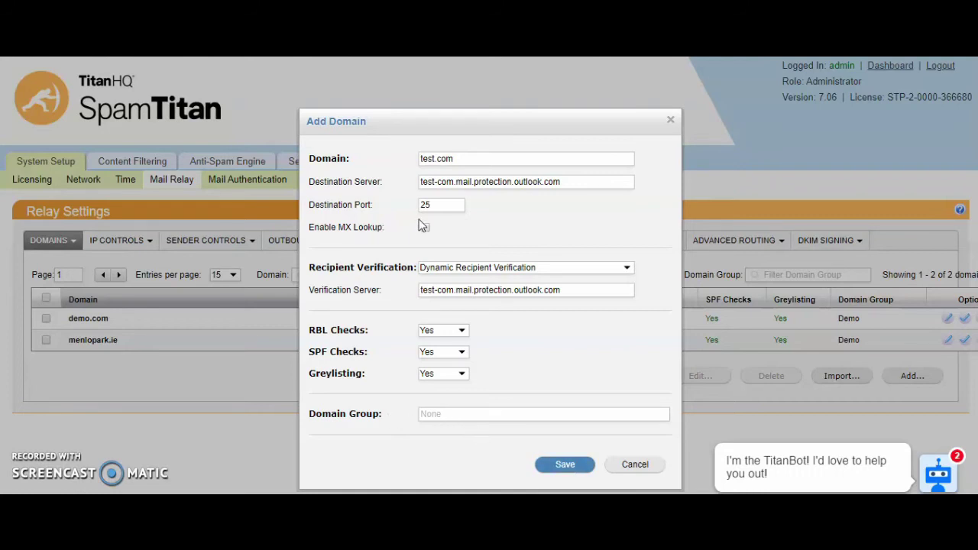
click(634, 464)
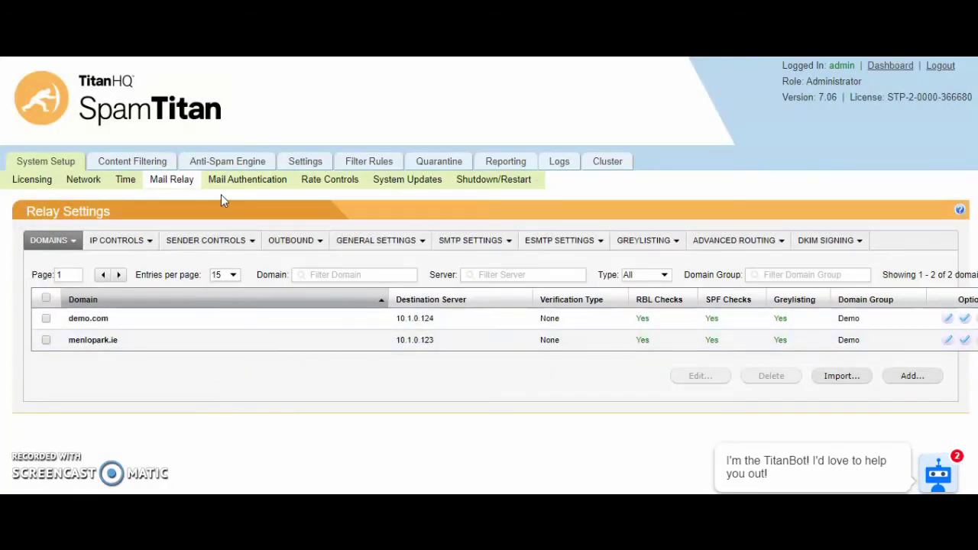
Examine the mail authentication settings for SPF, DKIM, DMARC and ARC signing
click(245, 185)
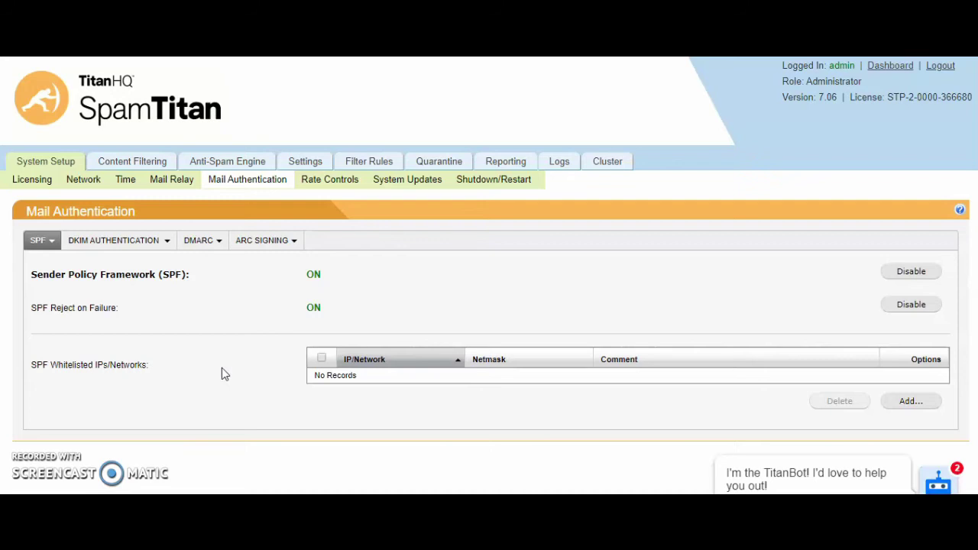
click(141, 251)
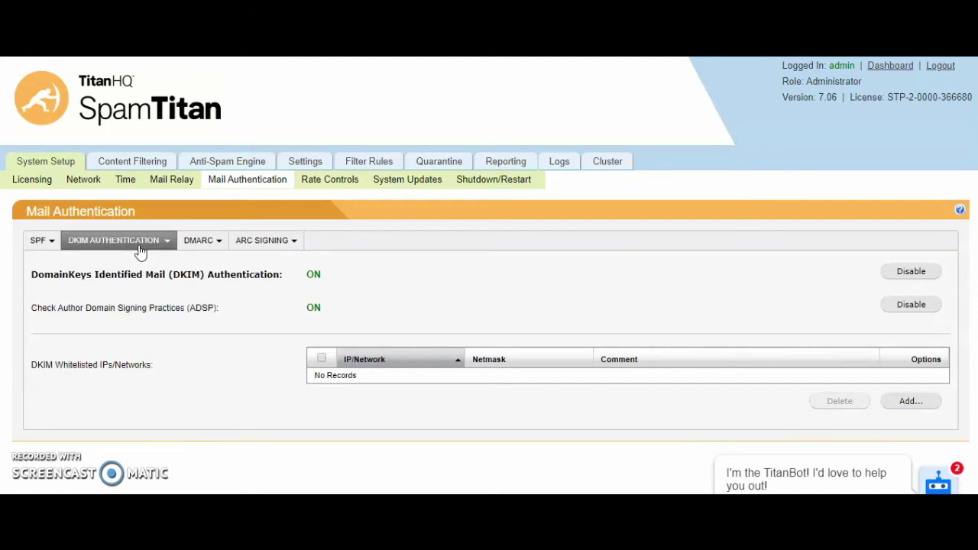
click(203, 251)
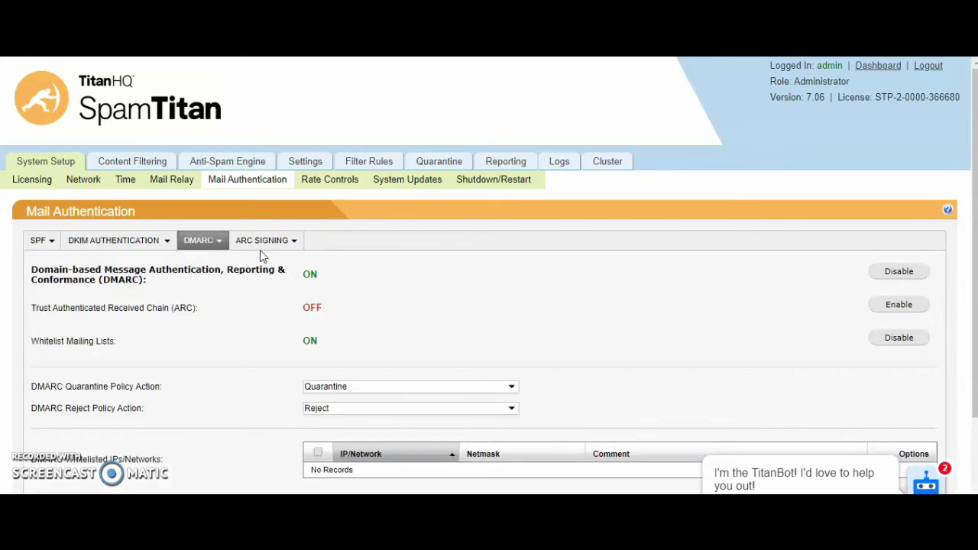
click(260, 245)
click(126, 243)
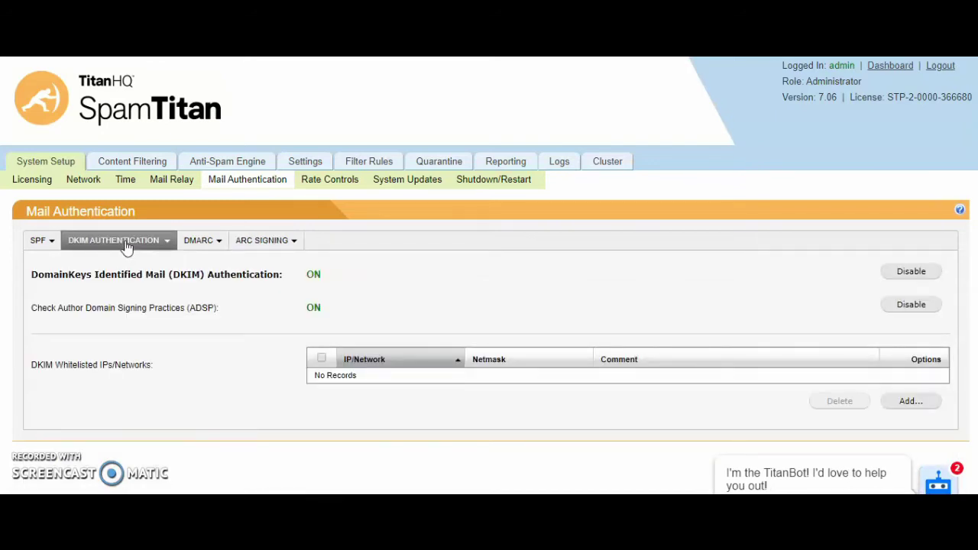
Try to enable DKIM signing for the relay domain demo.com and inspect its domain key generation options
click(175, 186)
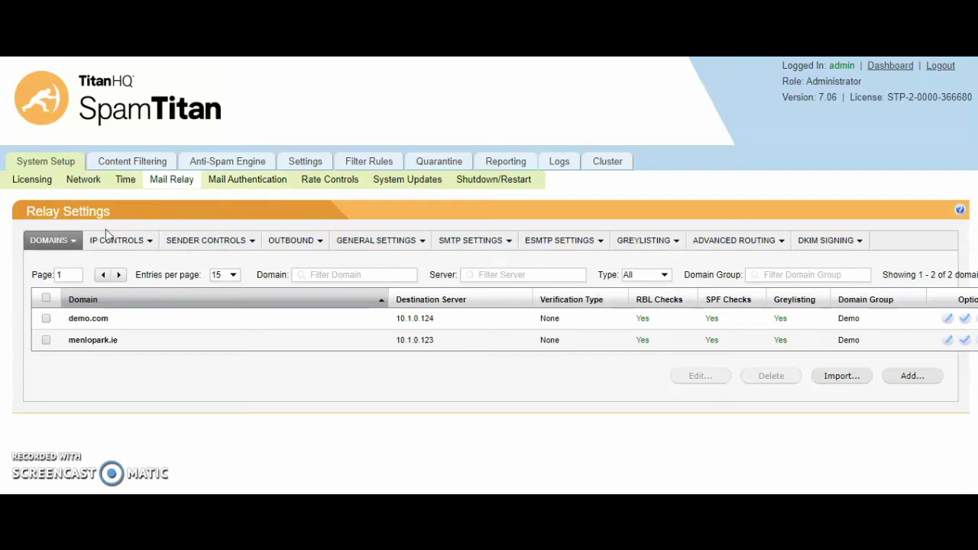
click(817, 244)
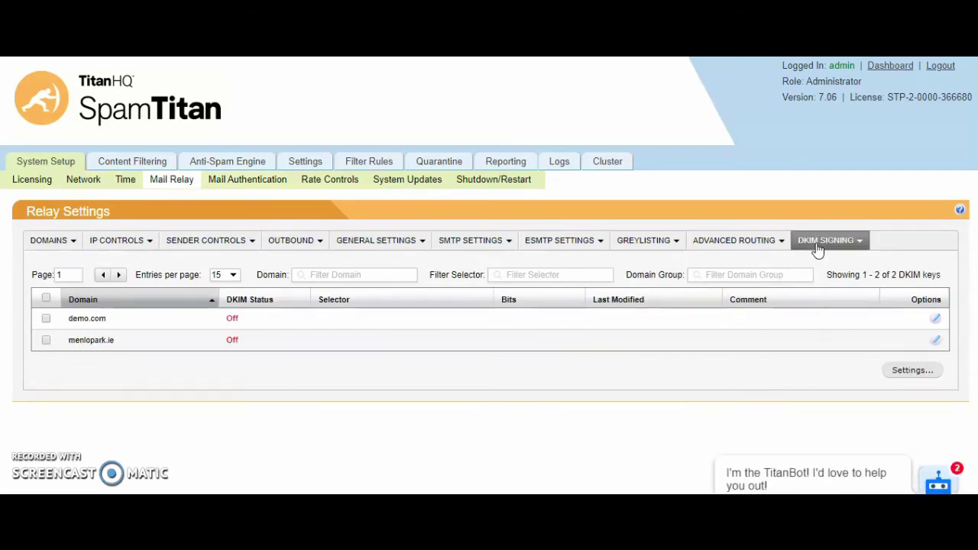
click(936, 319)
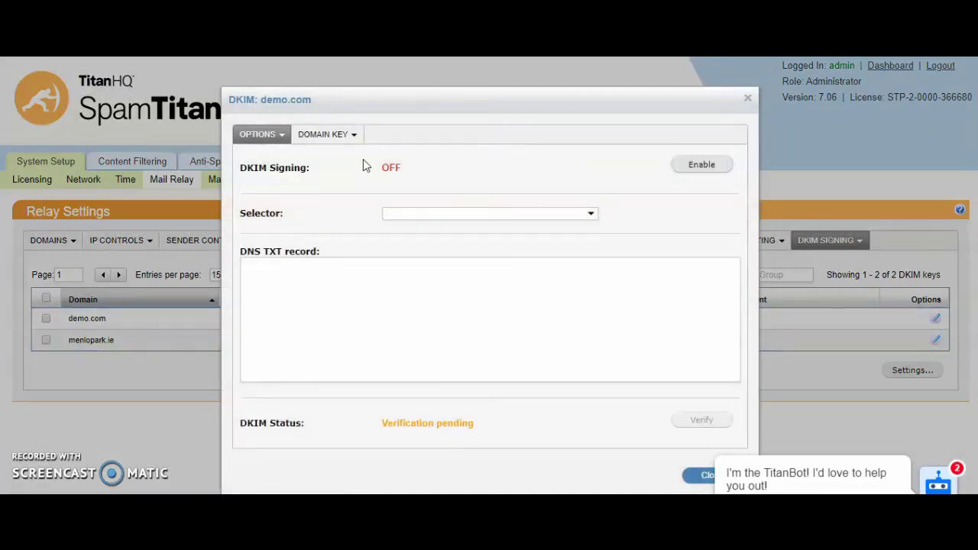
click(694, 176)
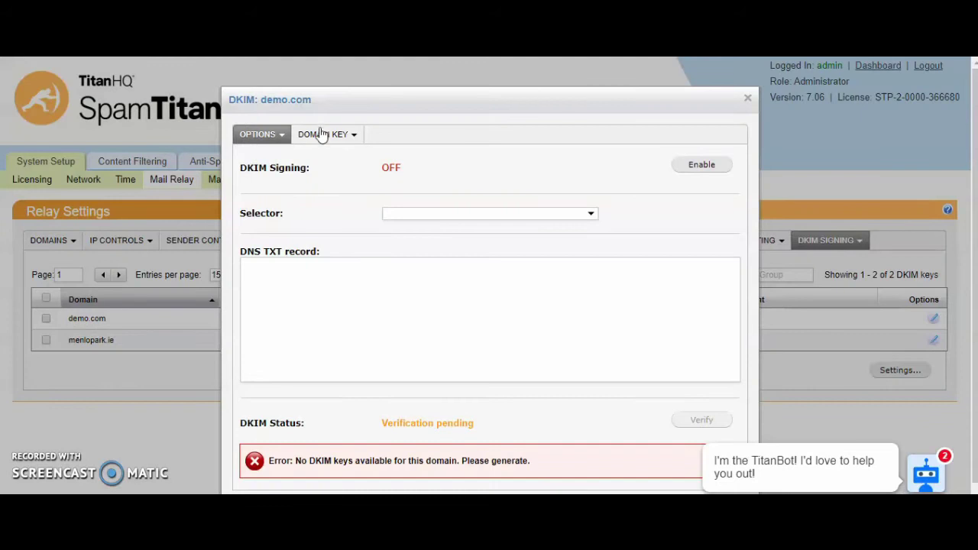
click(322, 135)
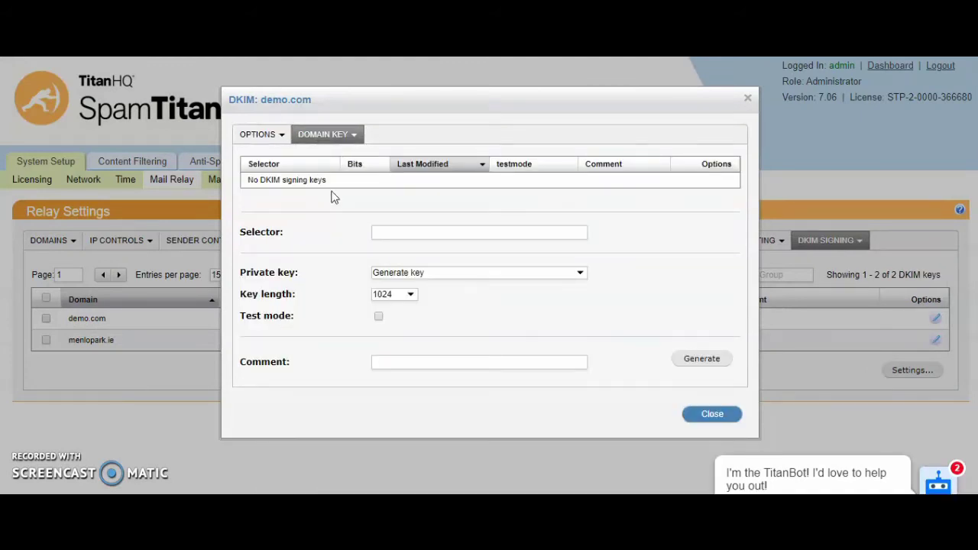
click(747, 97)
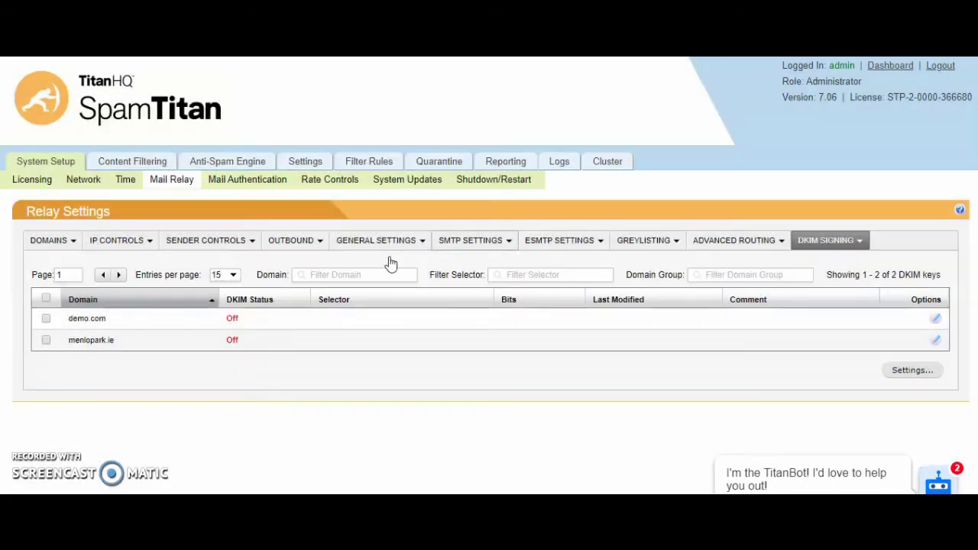
Inspect the Social Security Numbers content filter and its available inbound actions, leaving the filter without saving
click(132, 162)
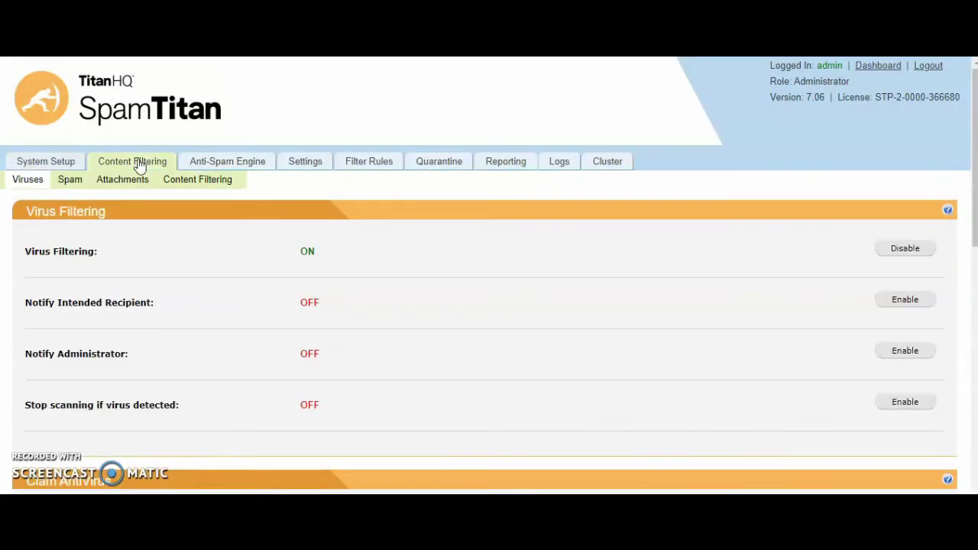
click(210, 184)
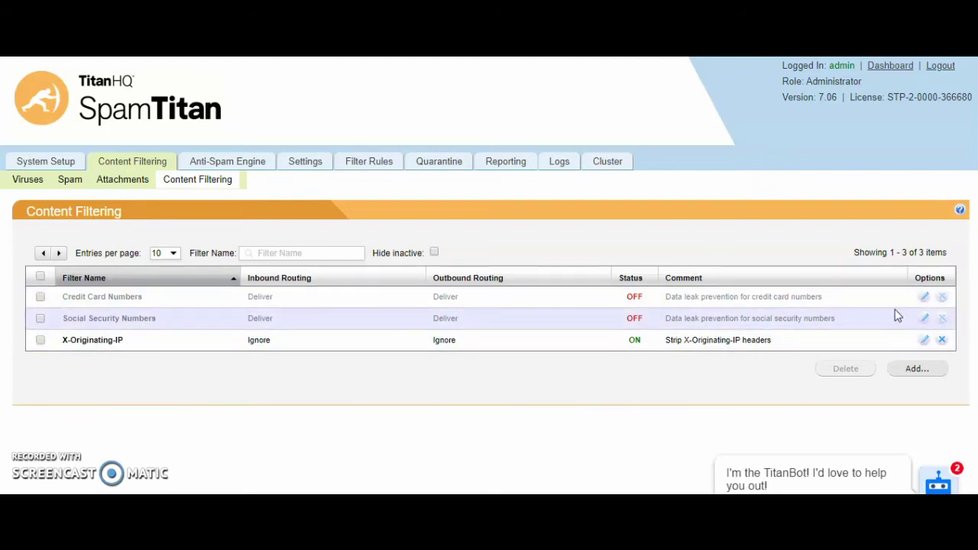
click(924, 321)
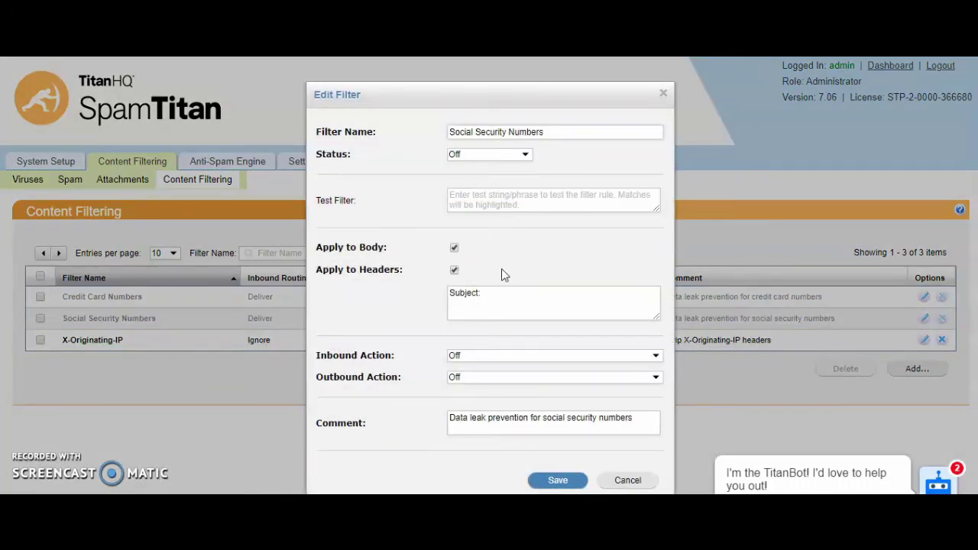
click(477, 356)
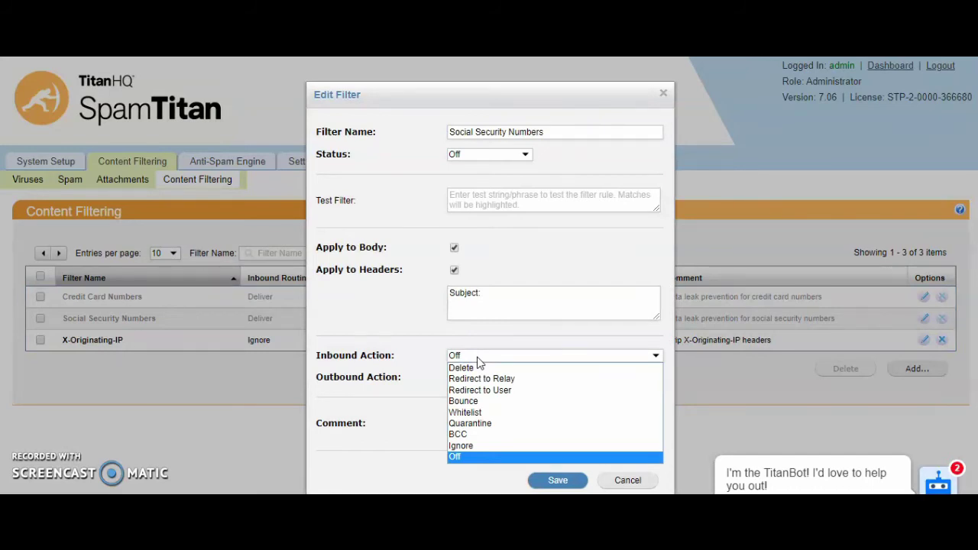
click(478, 357)
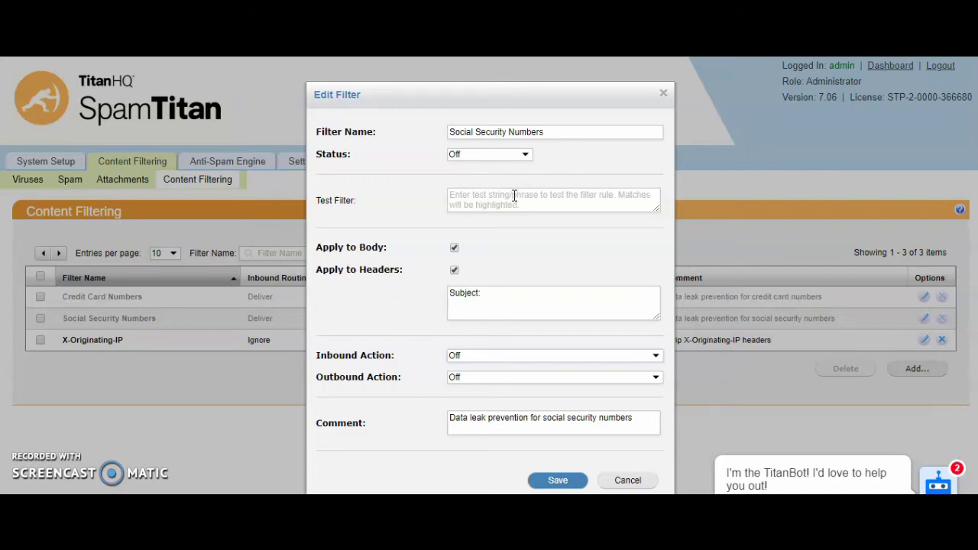
click(477, 357)
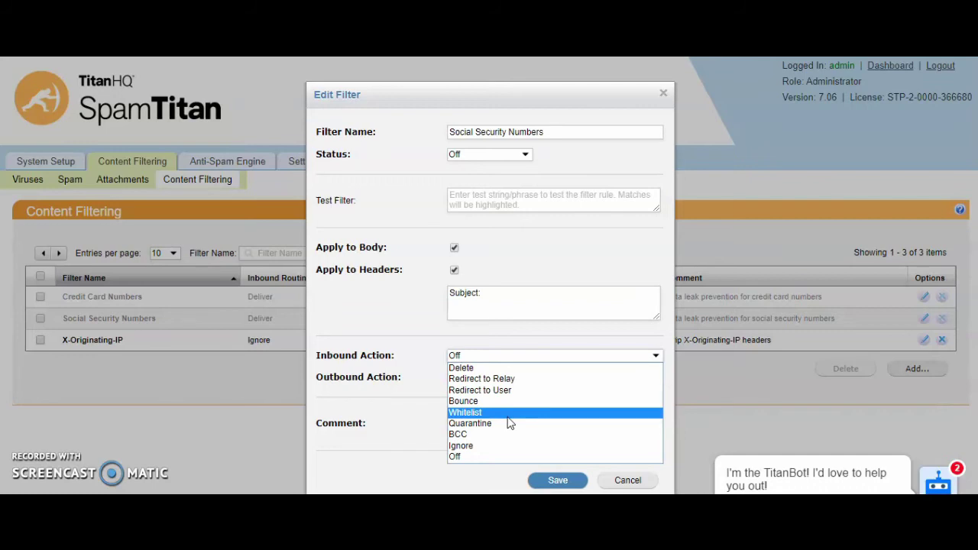
click(411, 420)
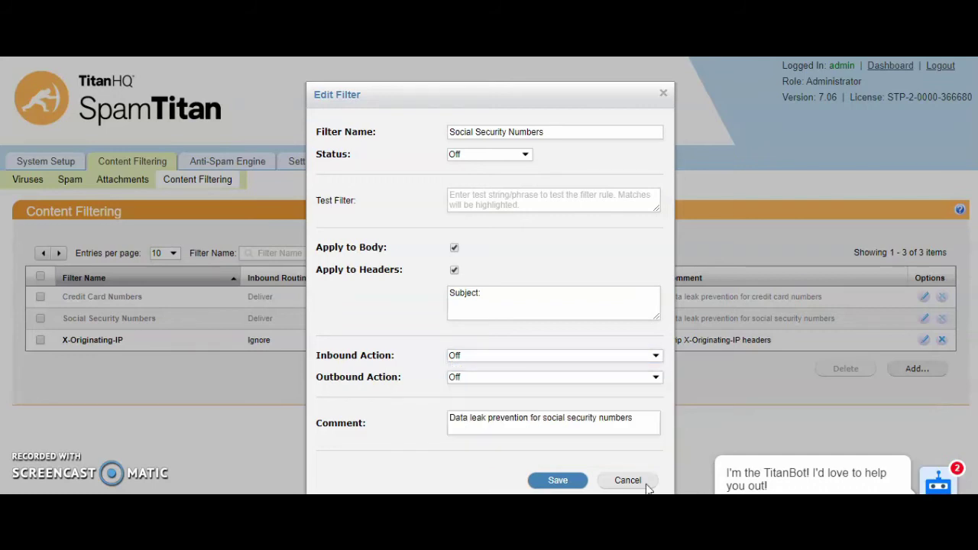
click(628, 481)
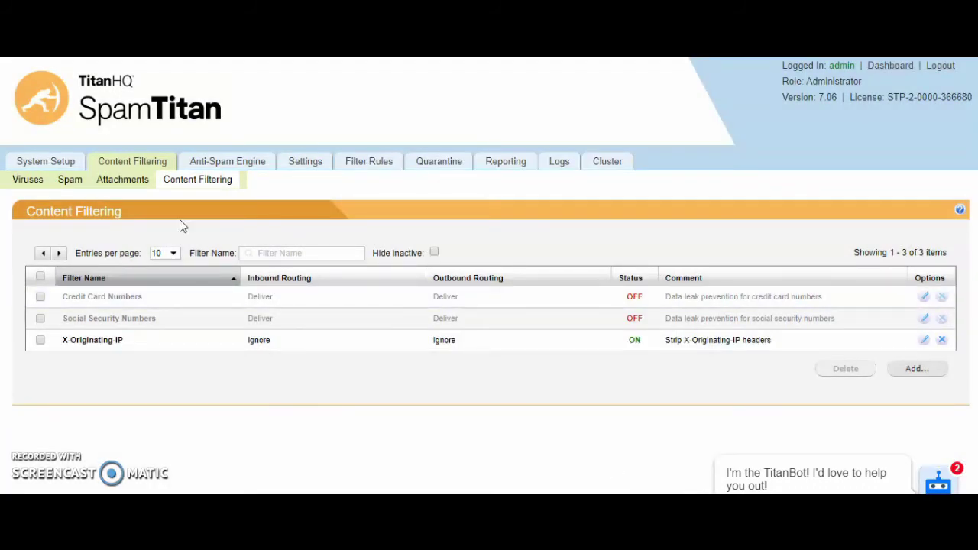
Review the demo.com domain policy's spam, virus, sandboxing, attachment, archiving and quarantine report settings
click(241, 171)
click(107, 182)
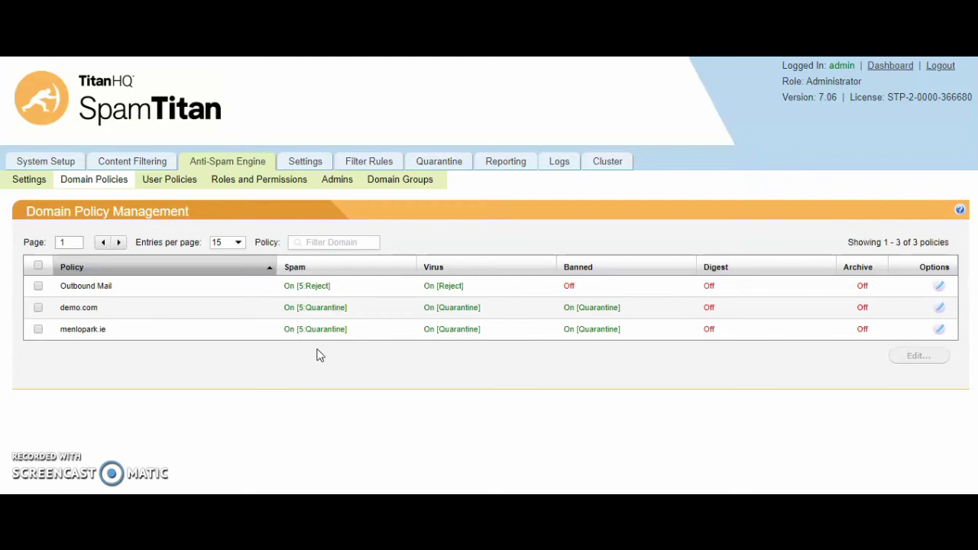
click(941, 308)
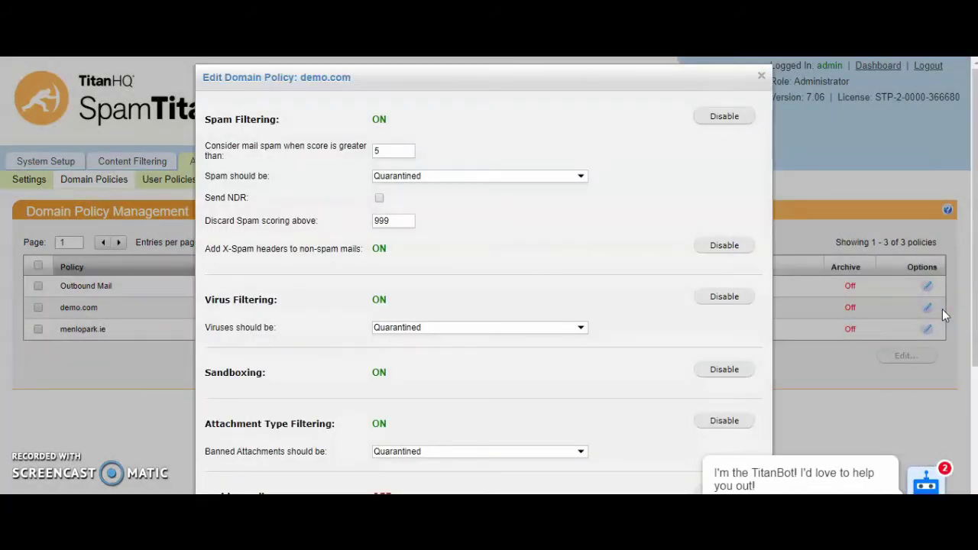
scroll(942, 308, down, 3)
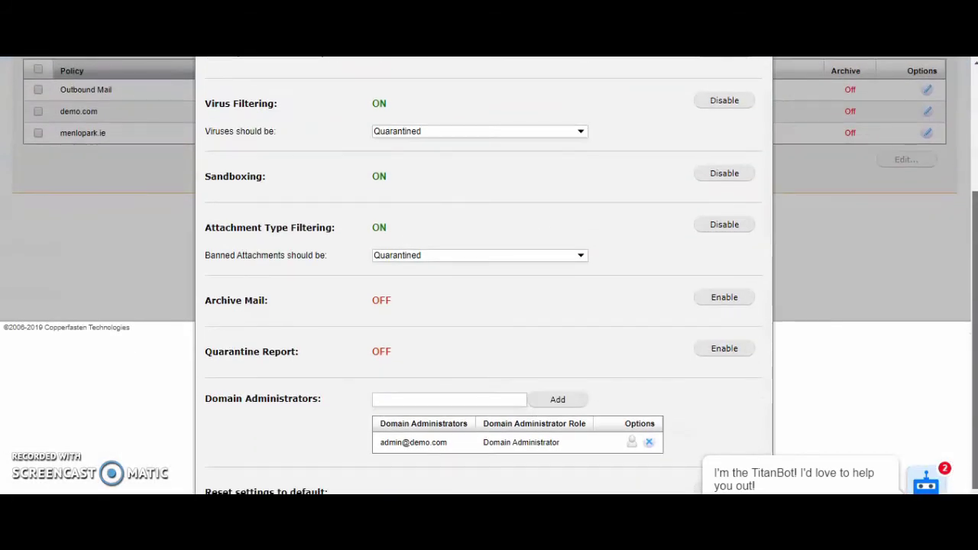
scroll(942, 308, down, 1)
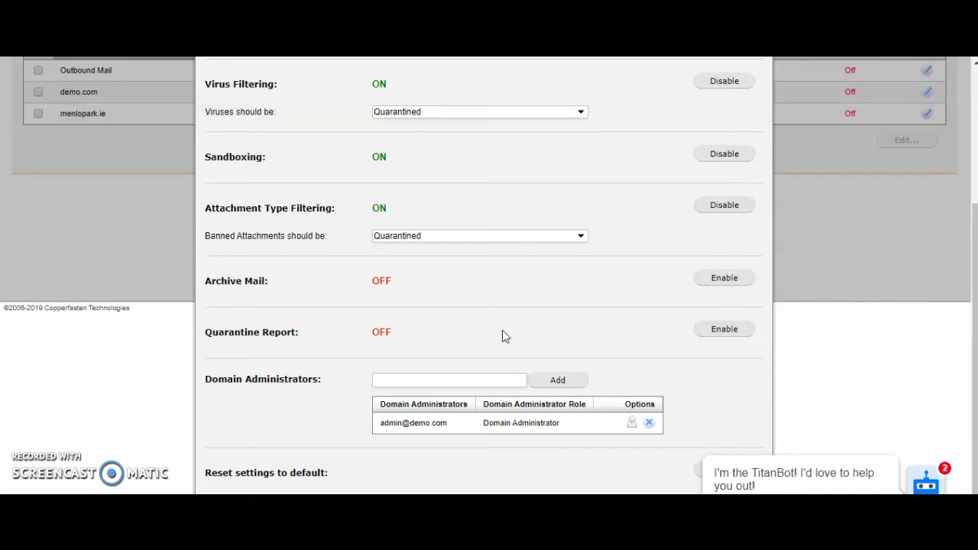
Try to enable the quarantine report for demo.com, review its report options, and leave the policy without saving
click(737, 337)
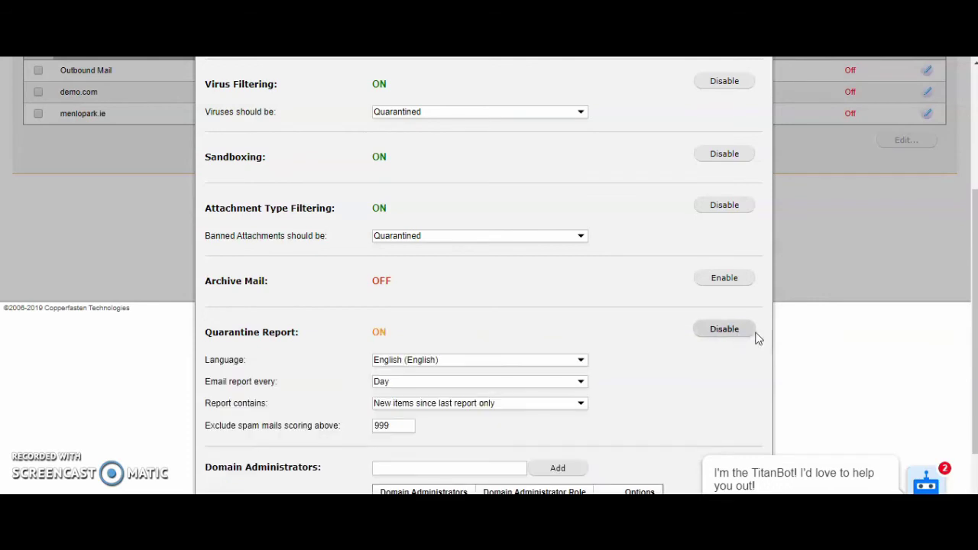
scroll(943, 316, down, 3)
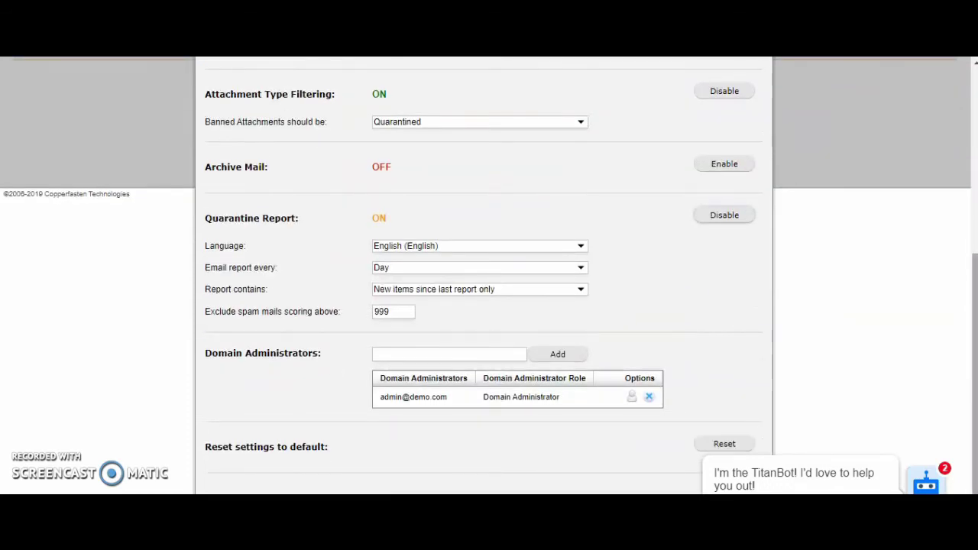
scroll(643, 471, up, 1)
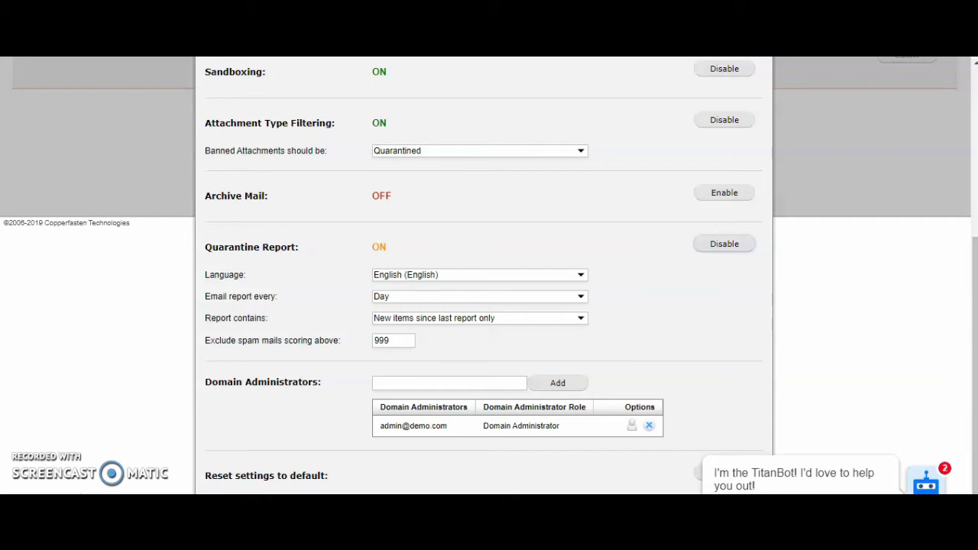
scroll(791, 391, down, 1)
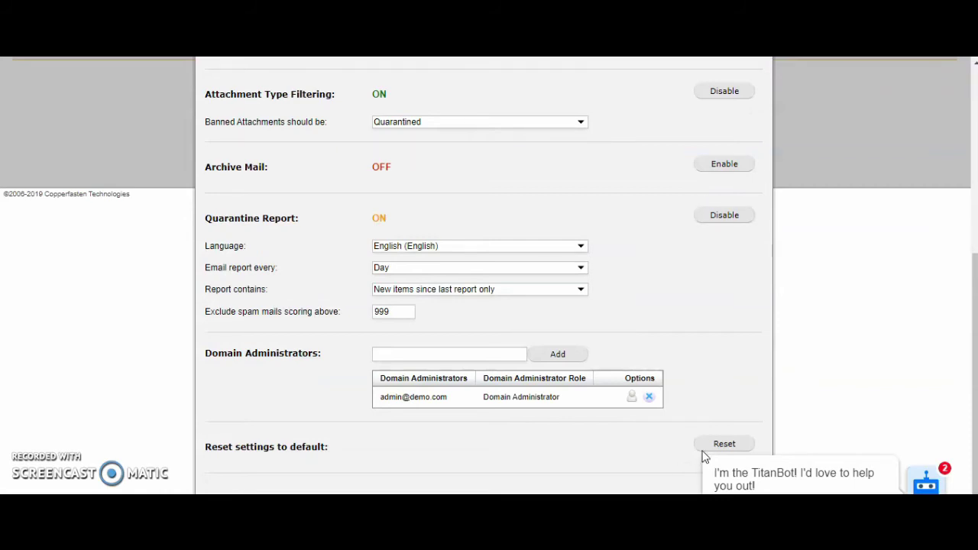
click(684, 474)
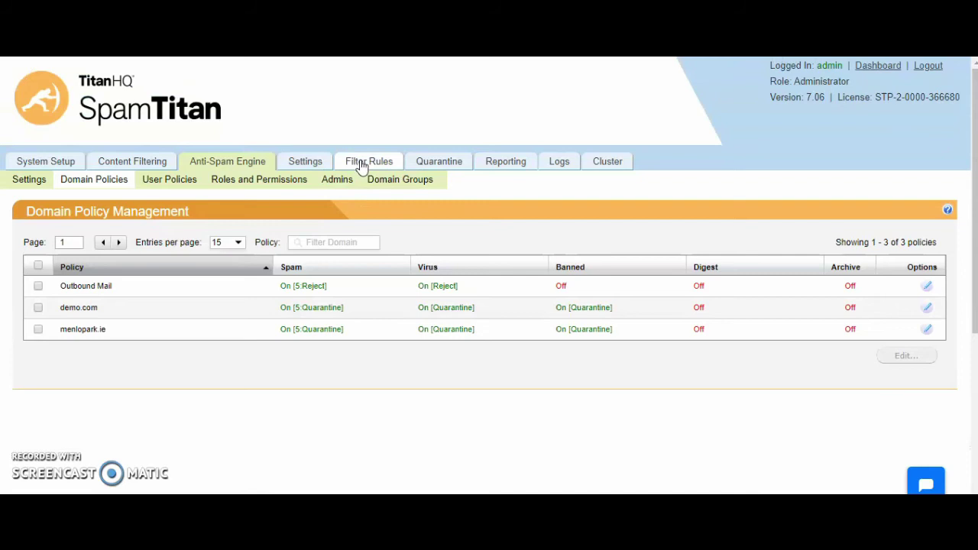
Look over the password and interface settings, including logo and colour scheme, and view the global blacklist filter rules
click(304, 161)
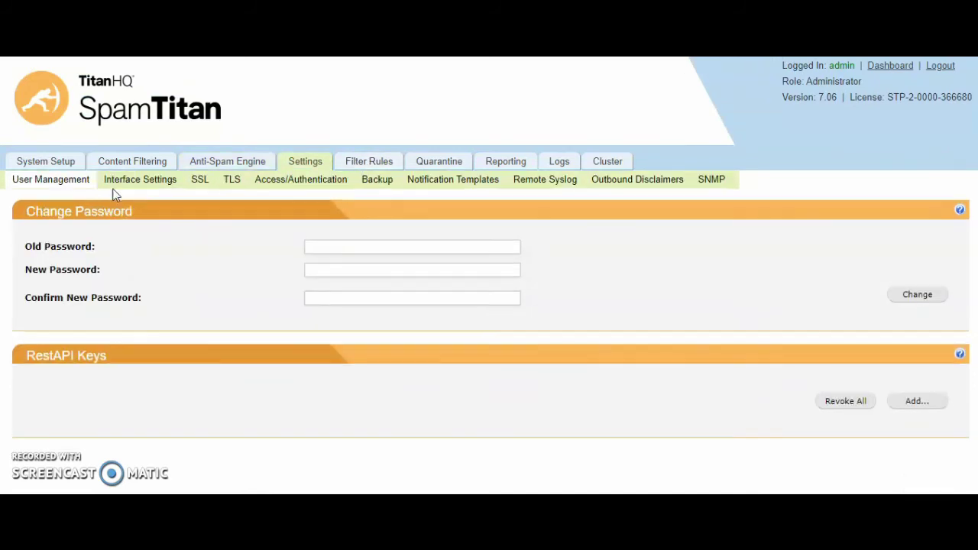
click(112, 184)
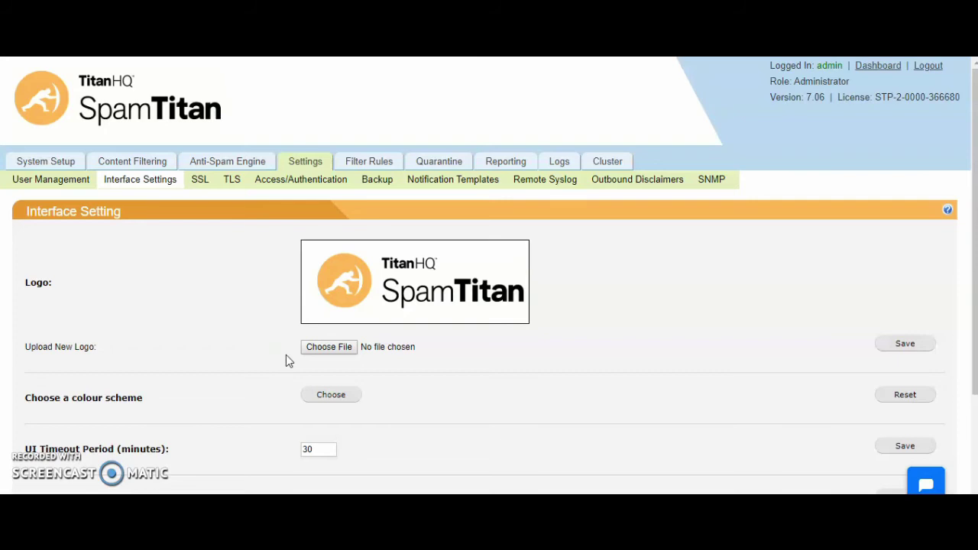
click(366, 164)
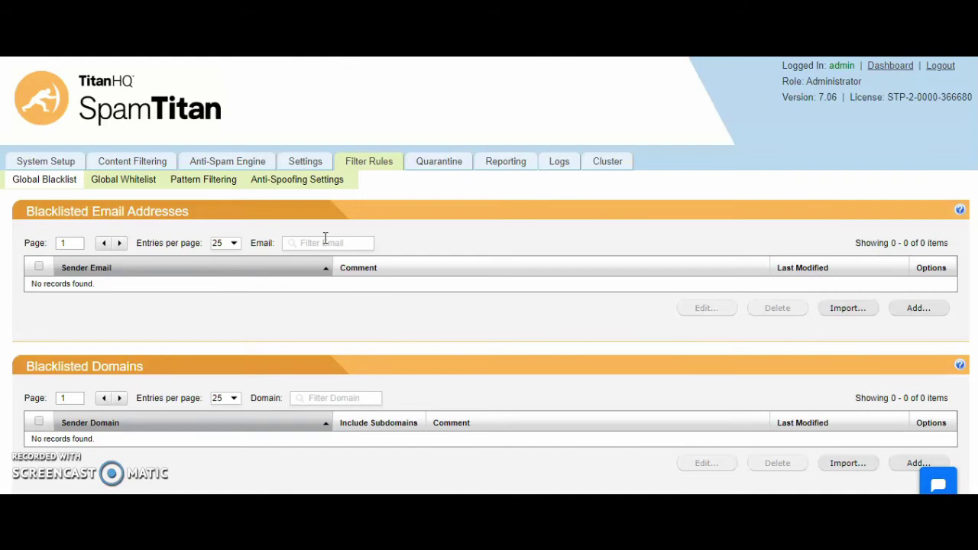
Examine the quarantine search filters and message types, and select the "WELCOME TO November" message to check its available actions
click(430, 174)
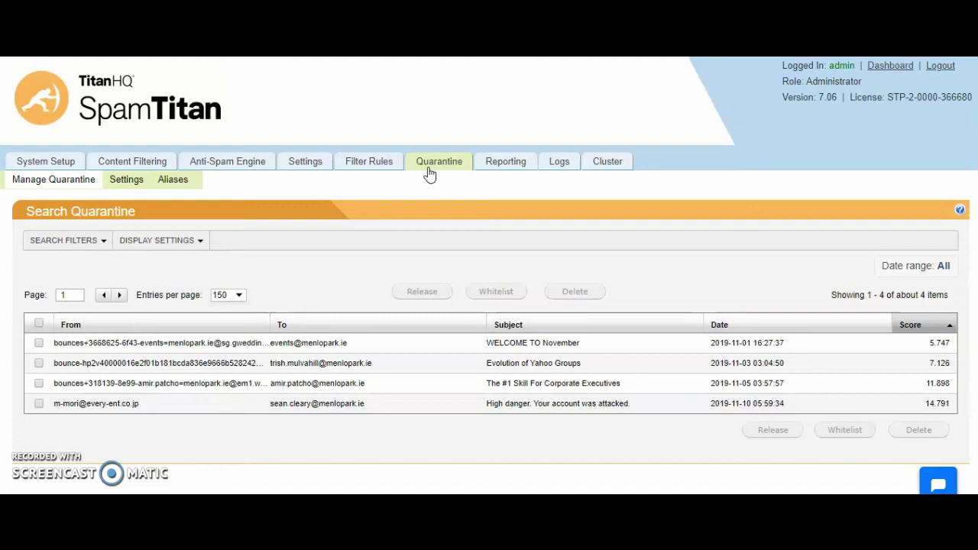
click(99, 243)
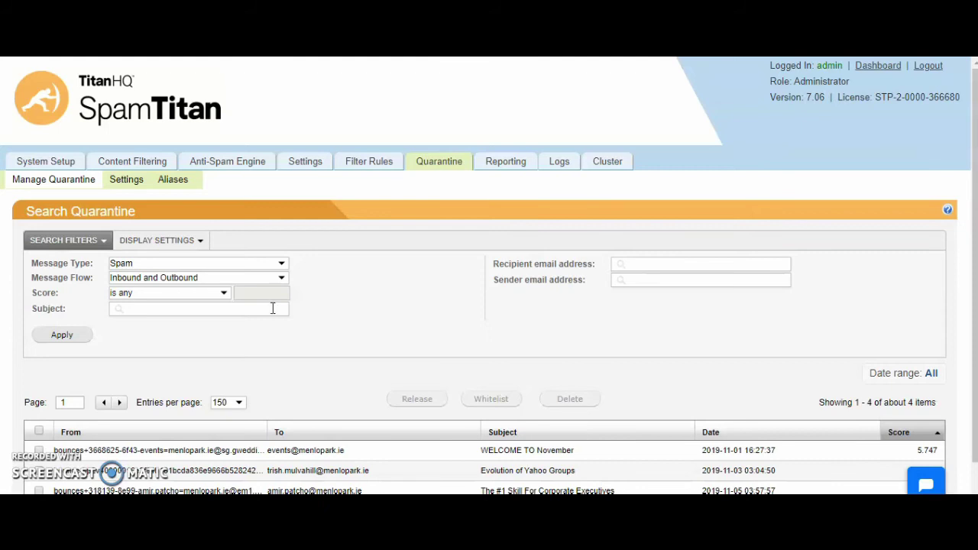
click(151, 263)
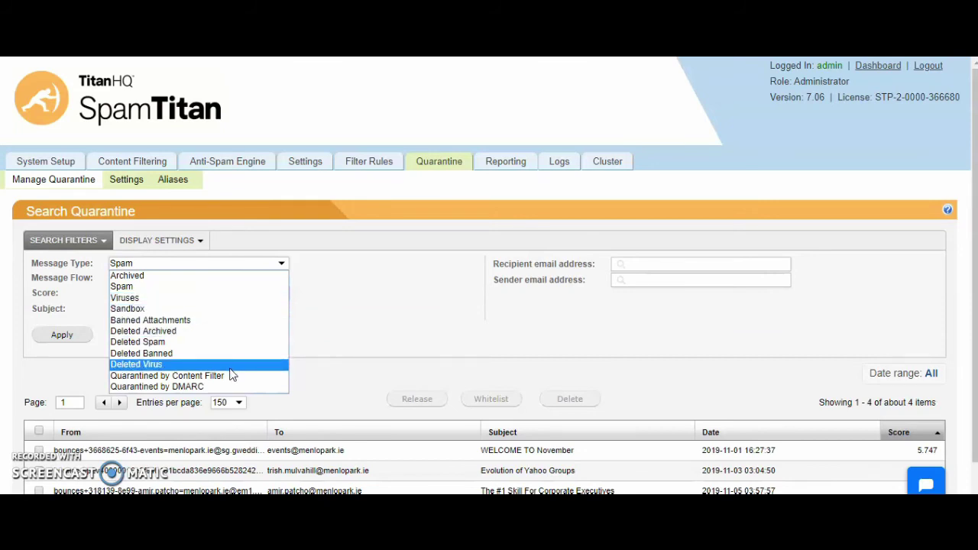
click(340, 336)
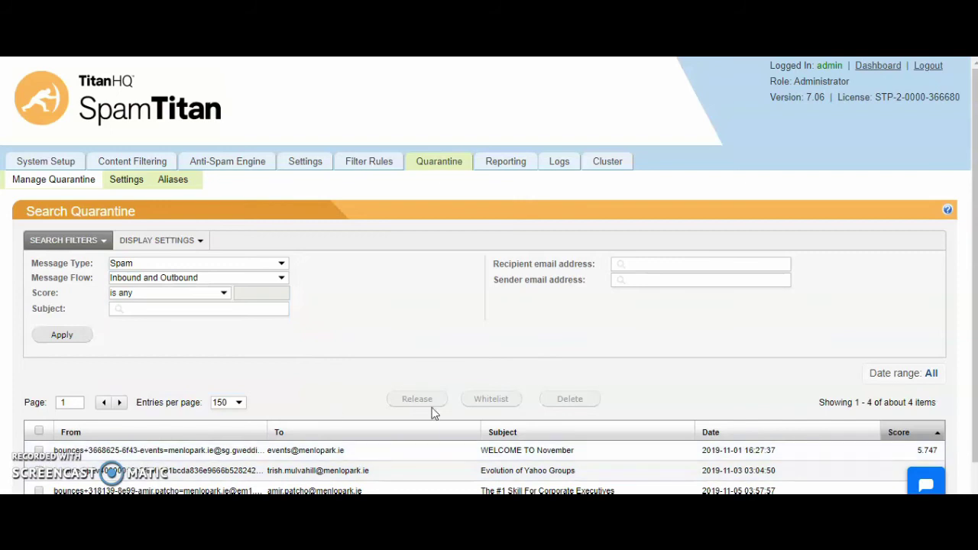
click(39, 451)
click(493, 398)
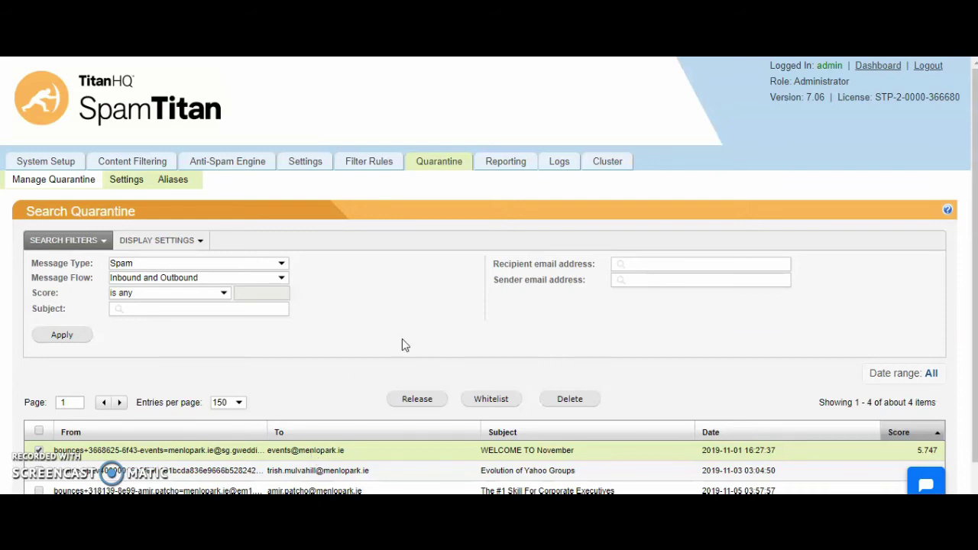
Review the general quarantine report settings, from the daily generation time and logo to the sender details and server address
click(136, 184)
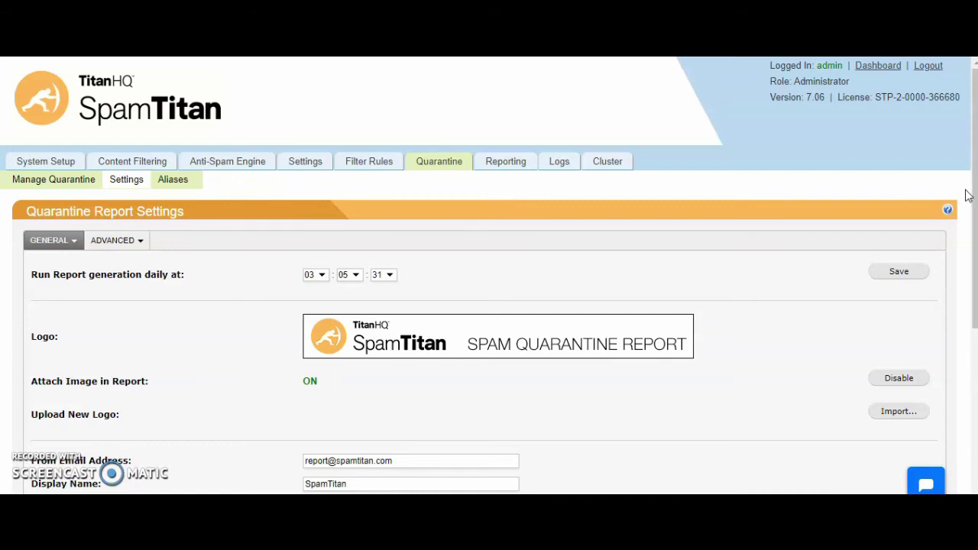
scroll(969, 197, down, 2)
scroll(969, 230, down, 2)
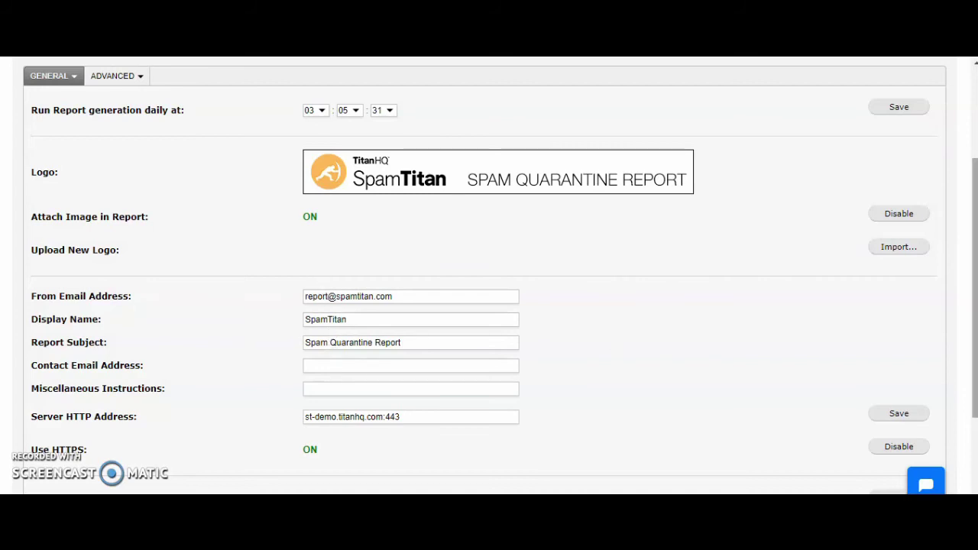
scroll(975, 268, up, 2)
scroll(975, 267, up, 1)
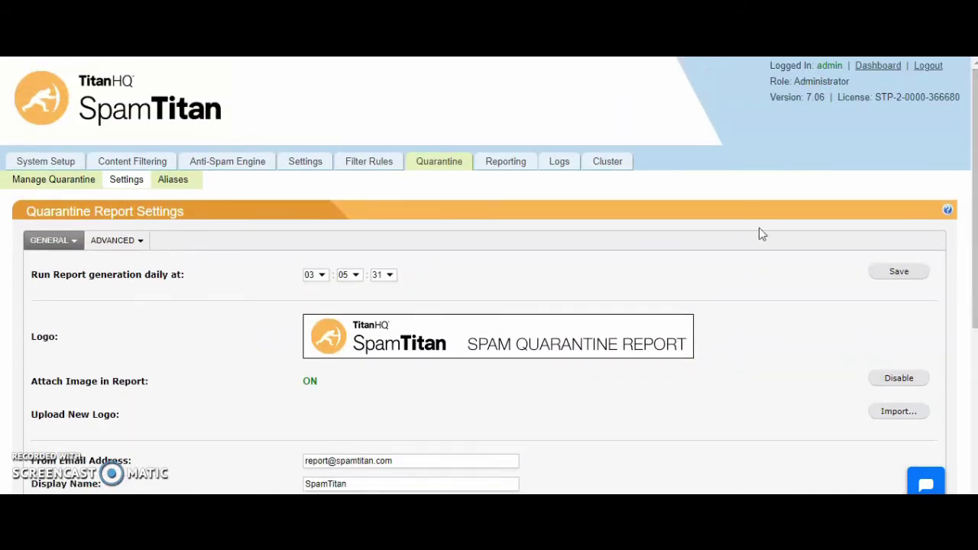
Open the mail history report and inspect the delivery details of the message with the subject "Clean Mail"
click(510, 163)
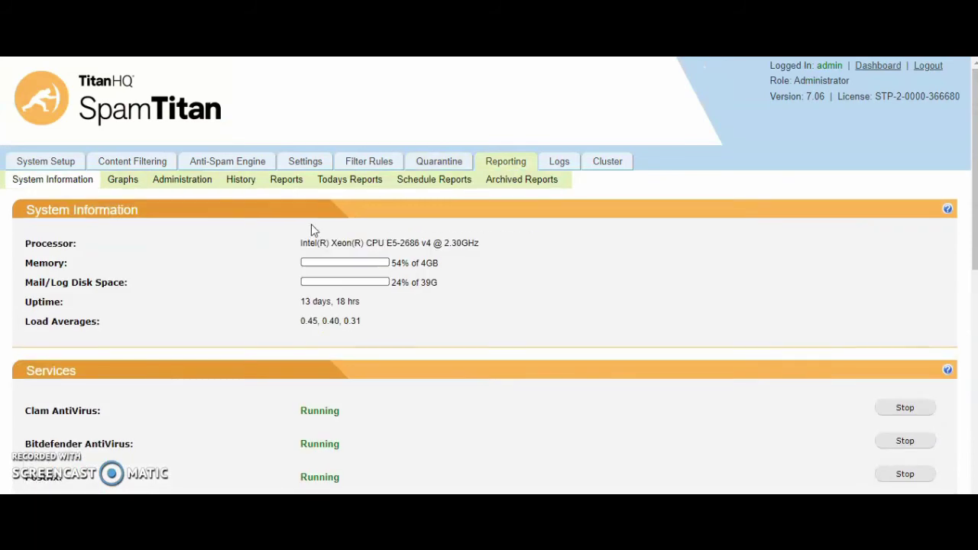
click(243, 182)
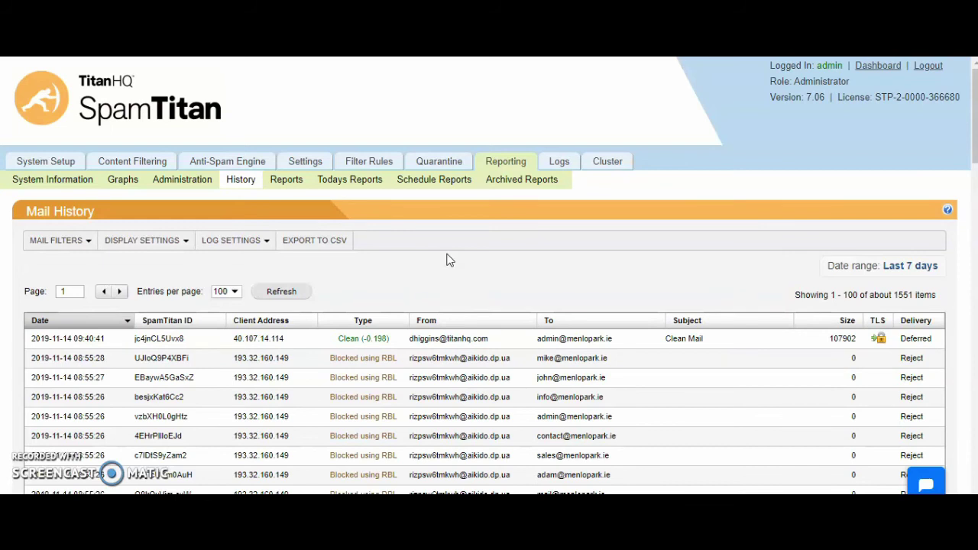
click(443, 345)
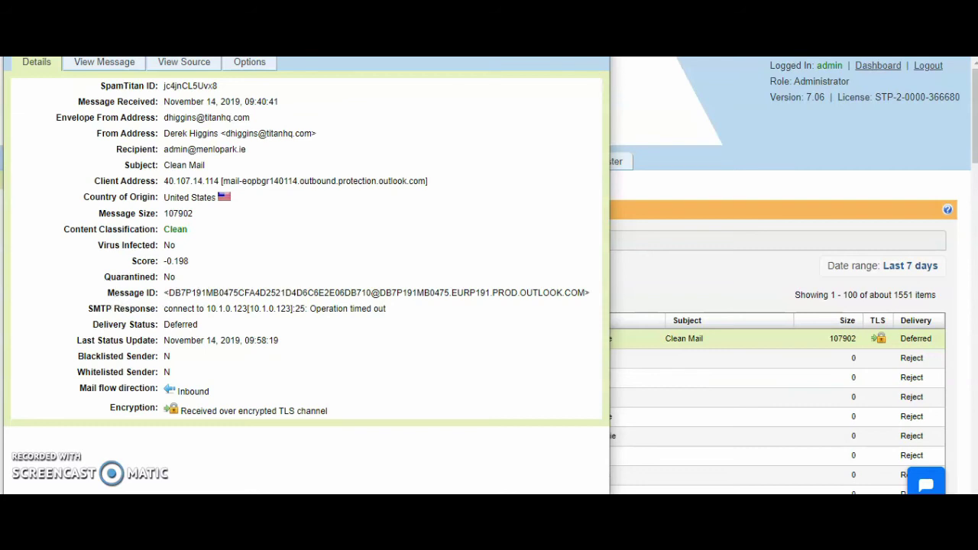
key(Escape)
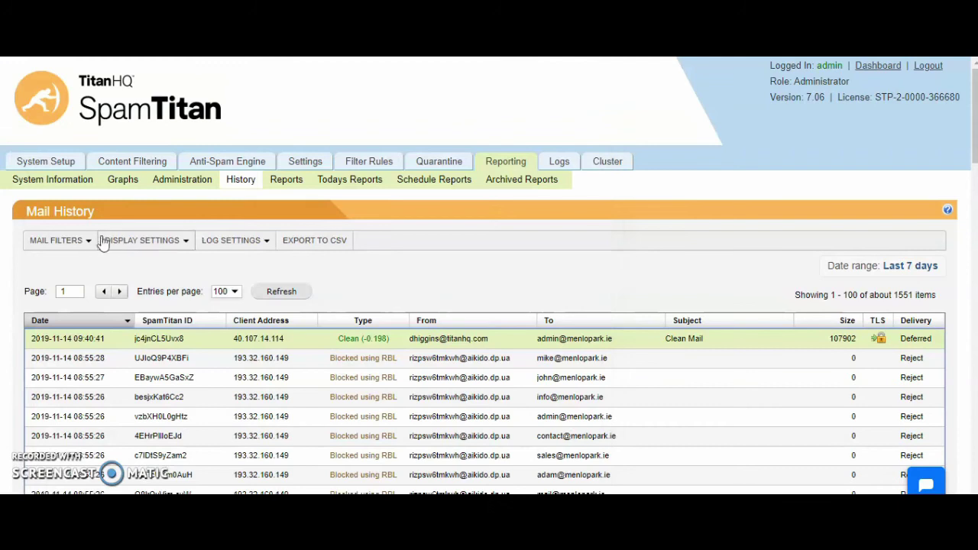
Filter the mail history to show only messages of type Spam
click(60, 240)
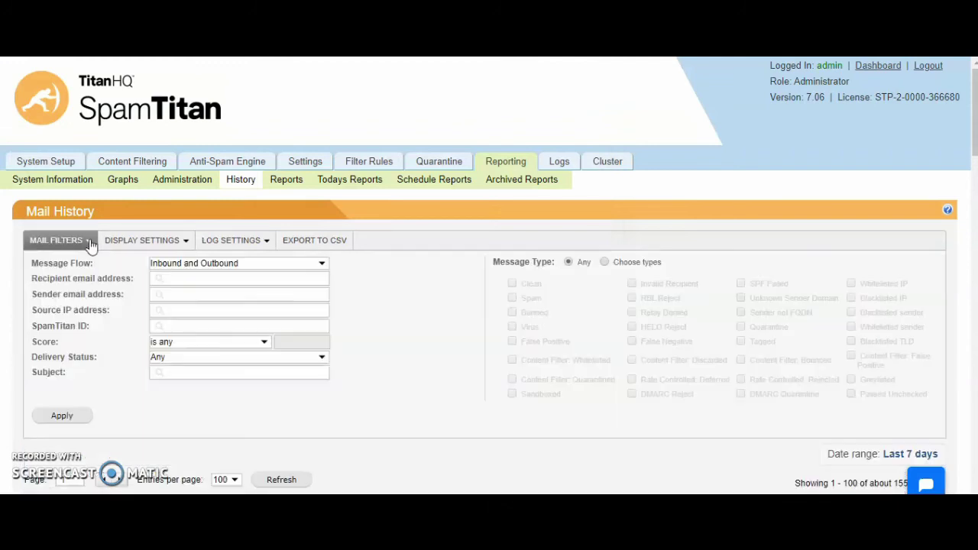
click(615, 264)
click(511, 298)
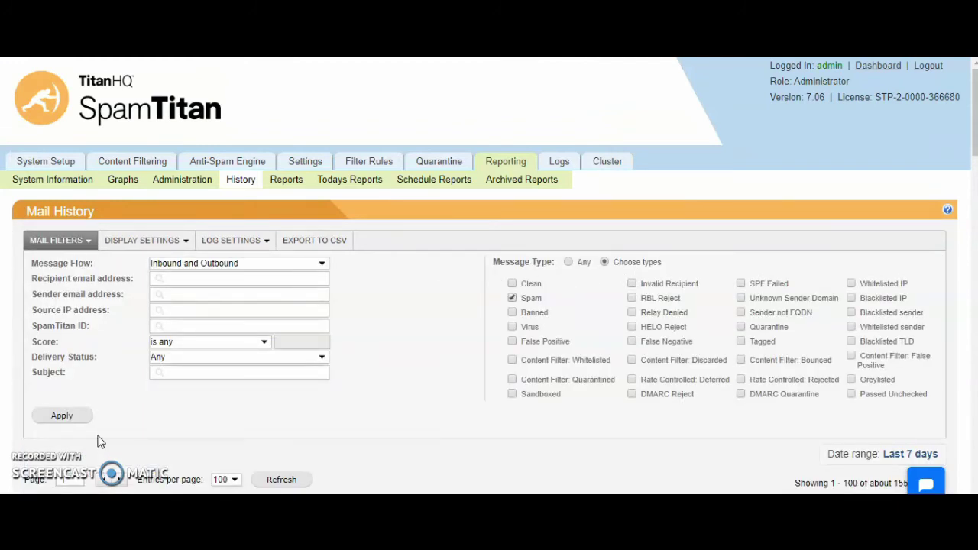
click(70, 418)
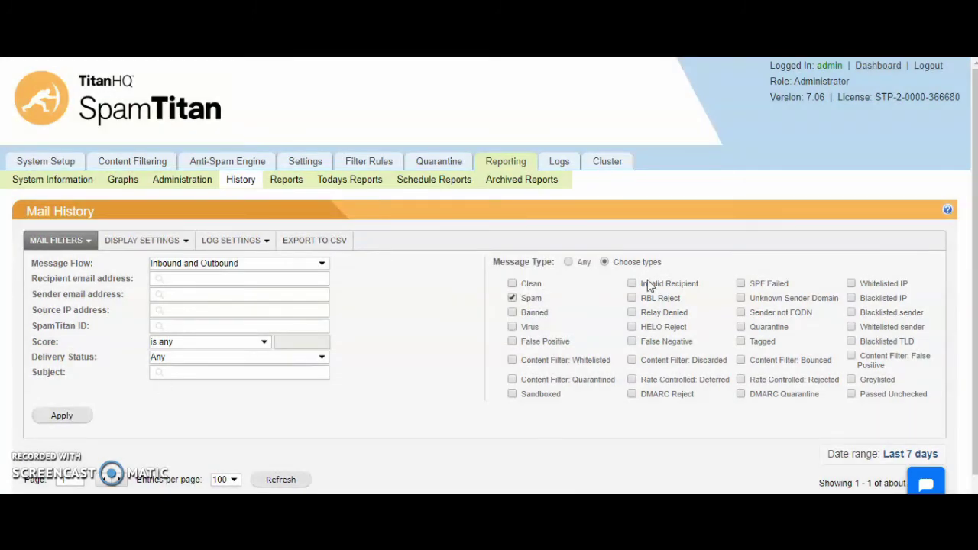
scroll(439, 443, down, 1)
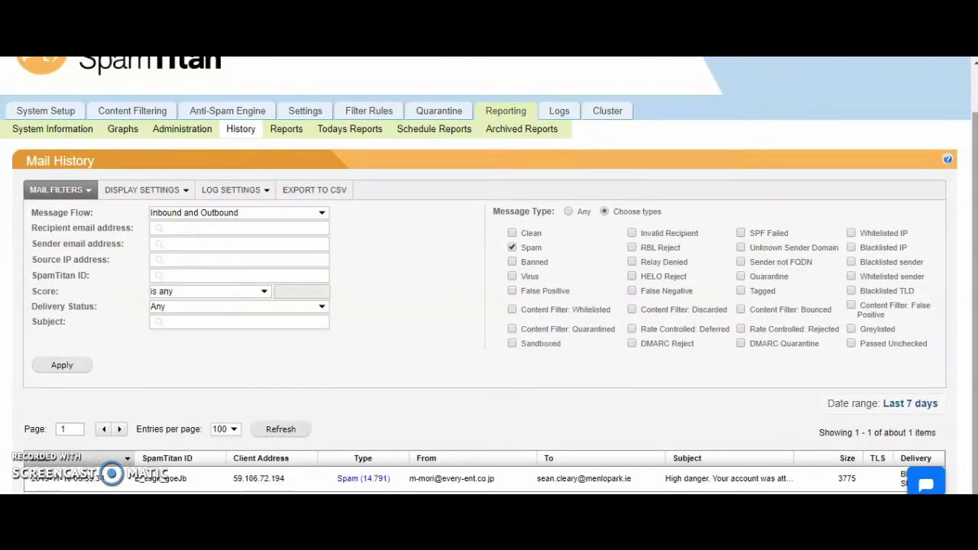
Inspect the details, message body and source of the spam message "High danger. Your account was attacked."
click(442, 480)
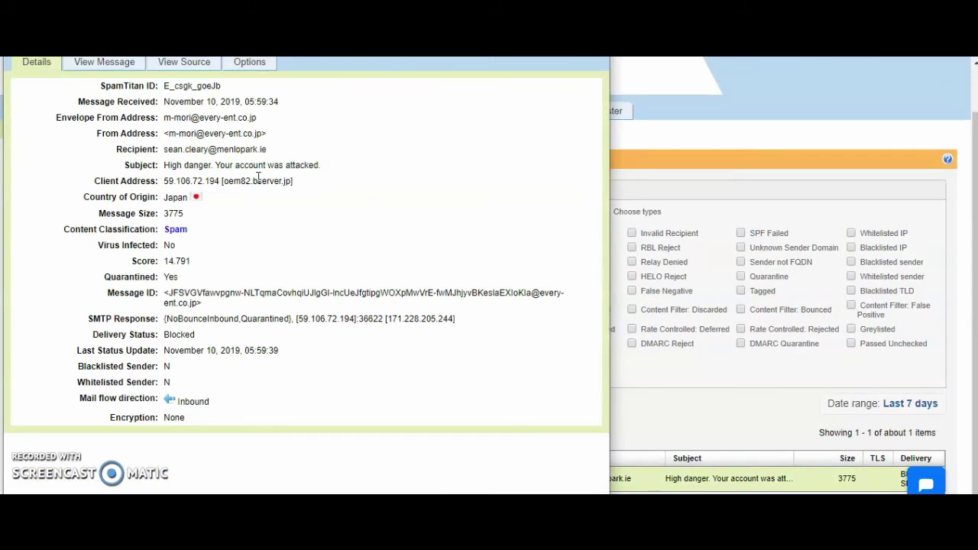
click(119, 67)
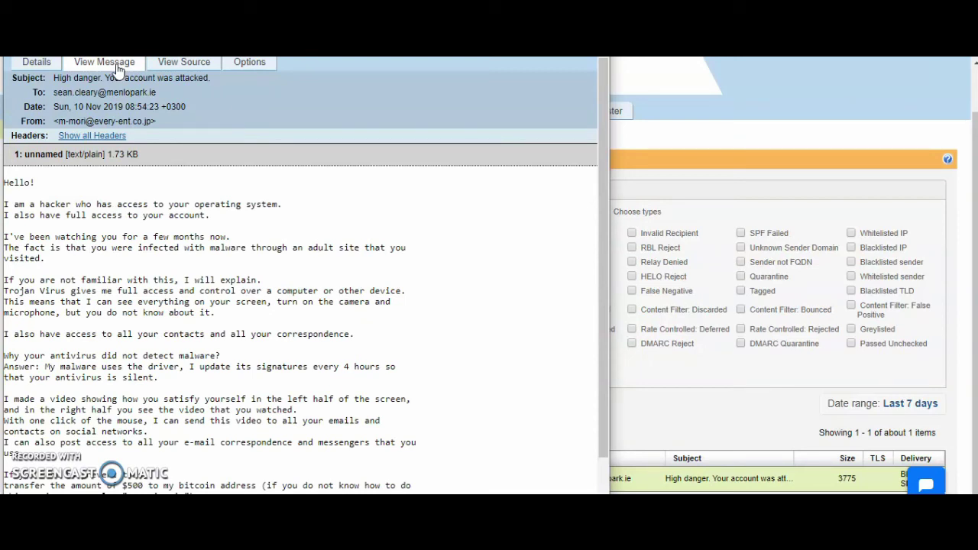
click(191, 66)
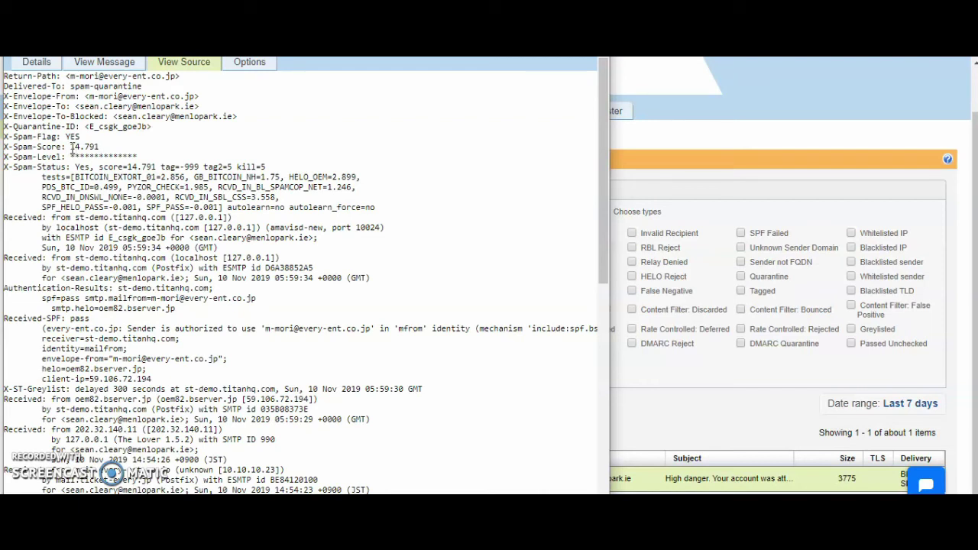
Highlight the spam score, the spam status header and the BITCOIN_EXTORT_01 test in the message source
drag(71, 147, 99, 148)
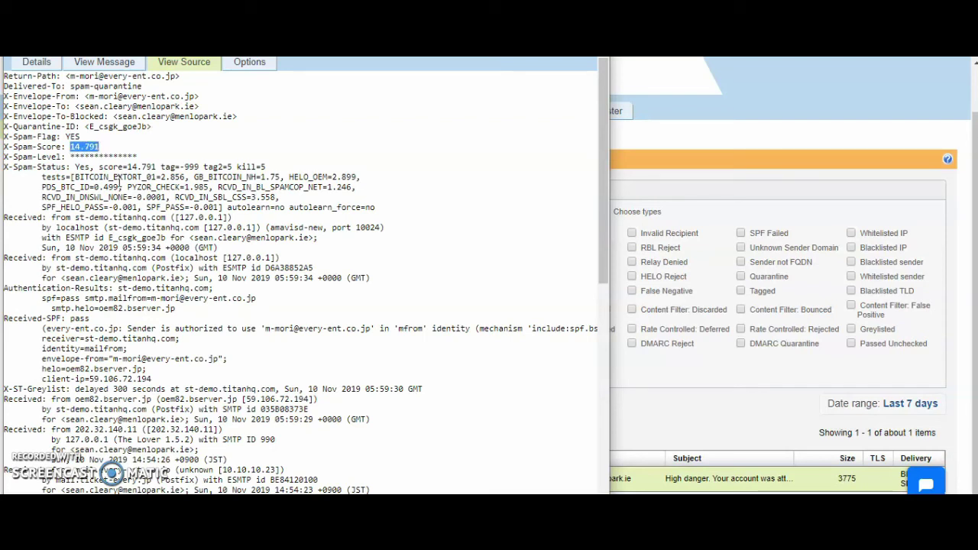
click(128, 190)
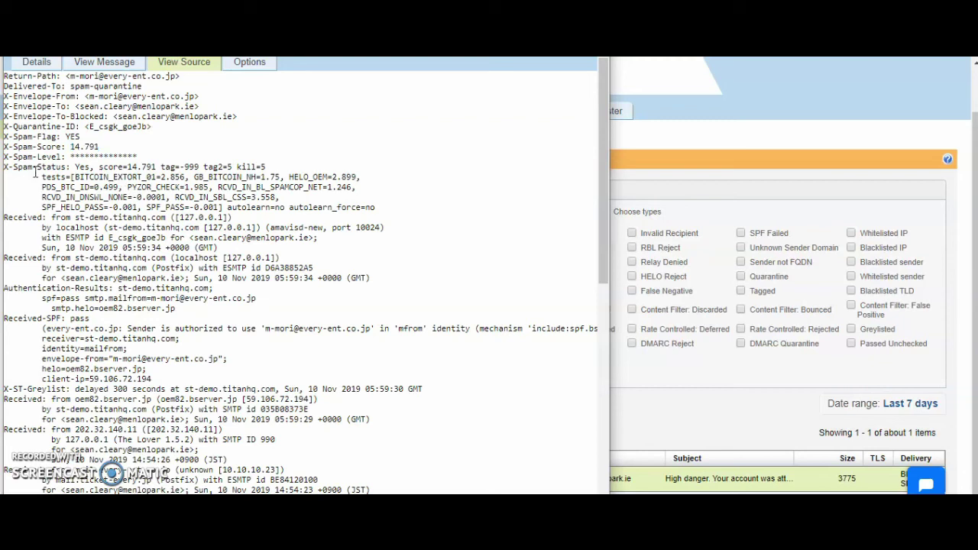
drag(16, 168, 59, 169)
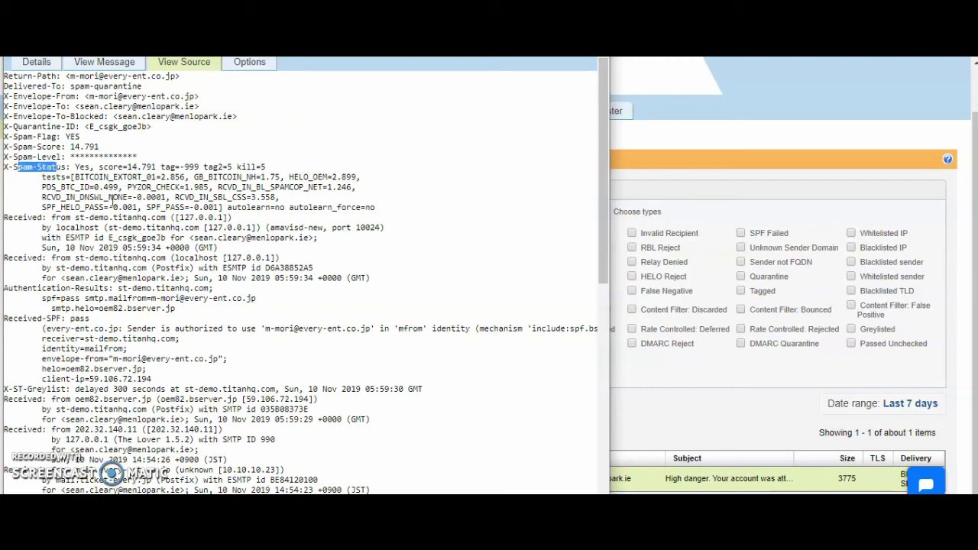
click(113, 200)
double_click(105, 177)
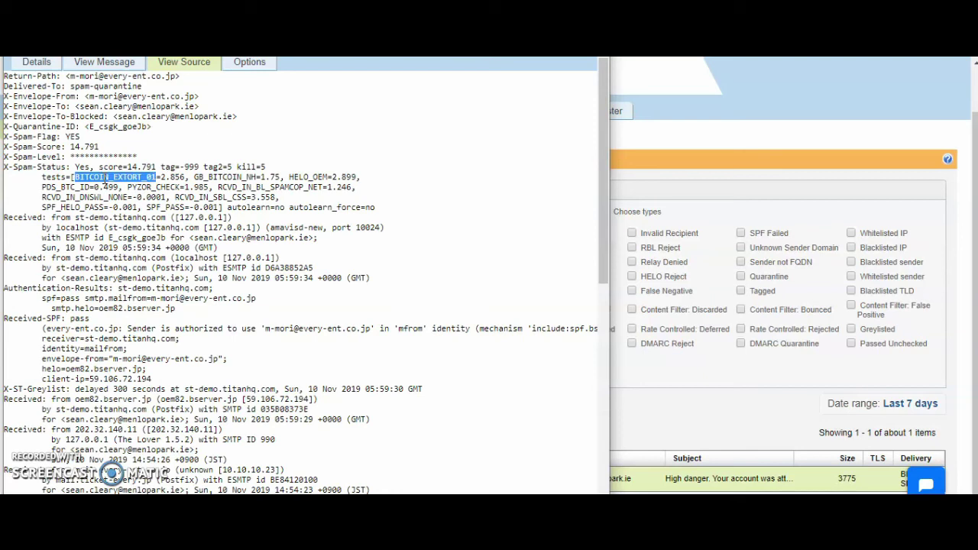
Highlight the GB_BITCOIN_NH test in the message source and copy the RCVD_IN_SBL_CSS test name
double_click(239, 177)
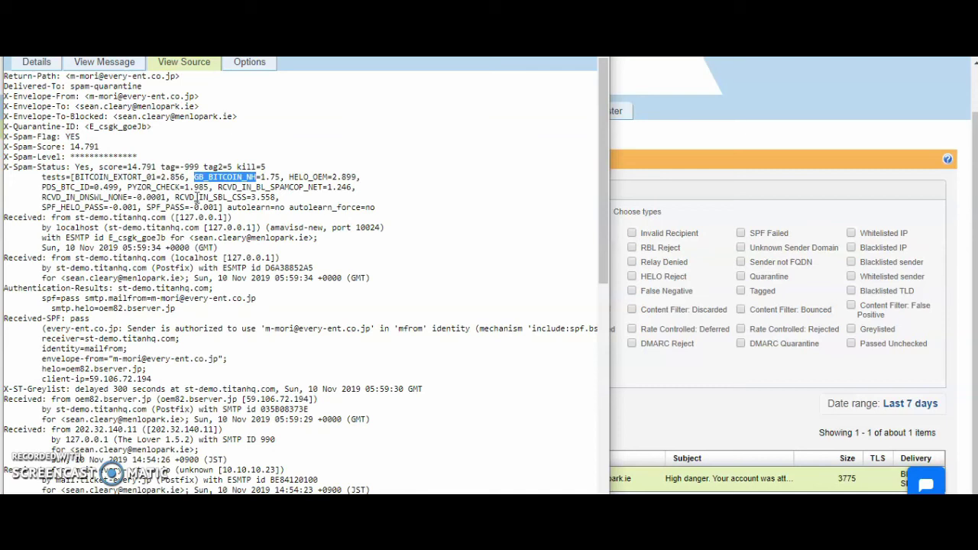
double_click(197, 197)
key(ctrl+c)
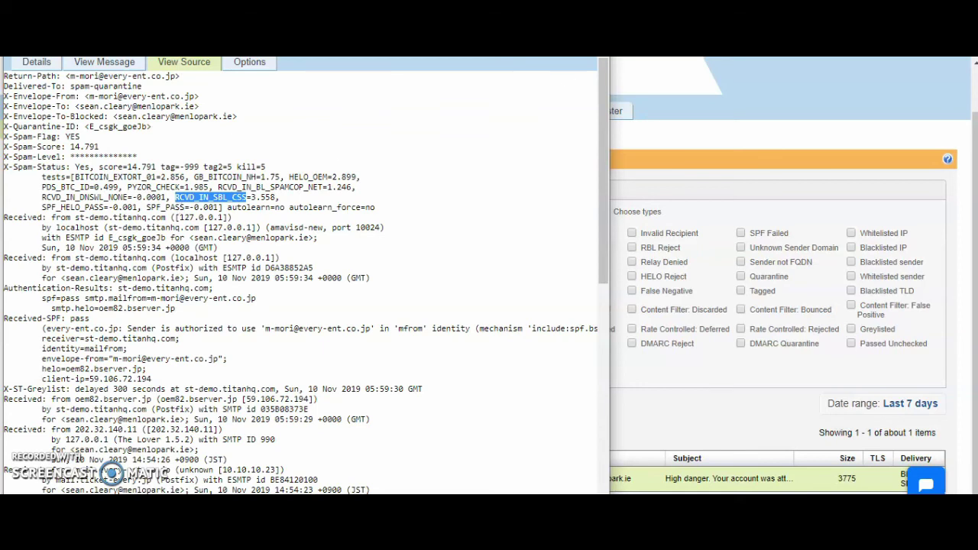
Switch to the support article "Spam Tests utilized by SpamTitan" and search it for RCVD_IN_SBL_CSS
click(563, 79)
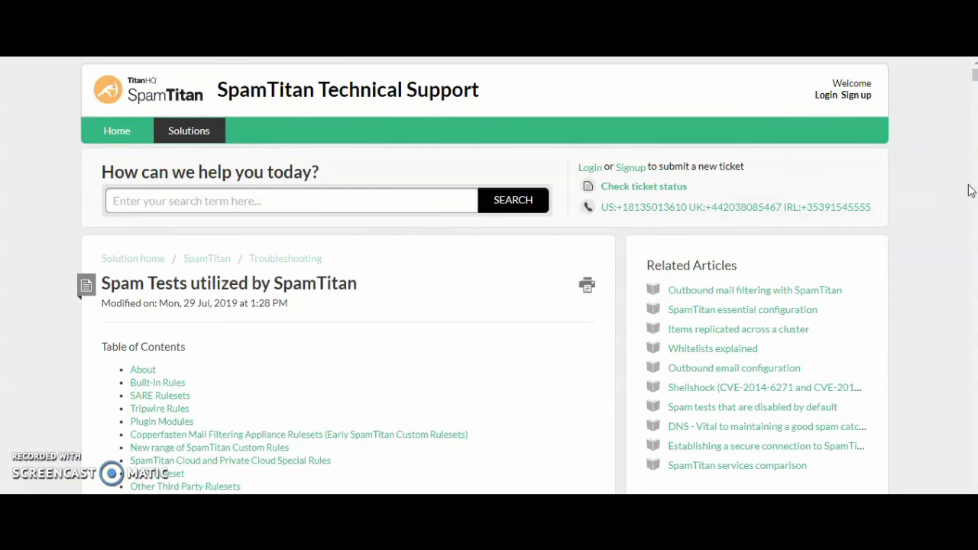
mouse_move(975, 75)
mouse_down()
mouse_move(975, 359)
mouse_move(973, 77)
mouse_up()
key(ctrl+f)
key(ctrl+v)
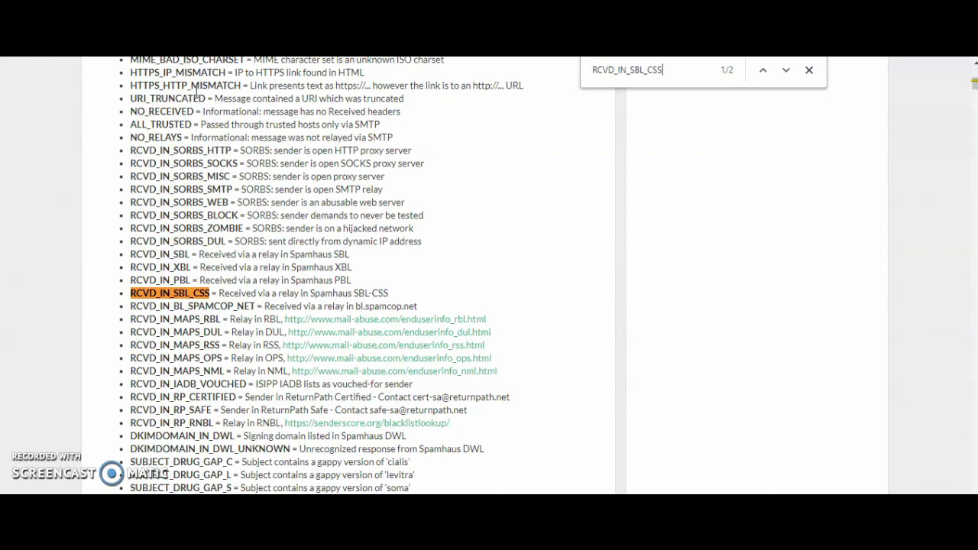
Return to the mail history, review the source of the message "High danger. Your account was attacked." again and close it
key(ctrl+Tab)
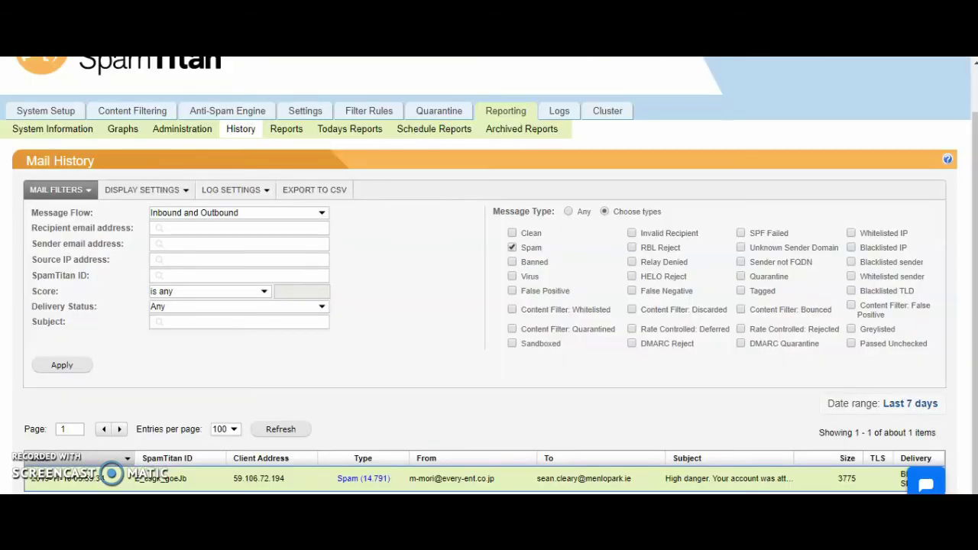
click(375, 479)
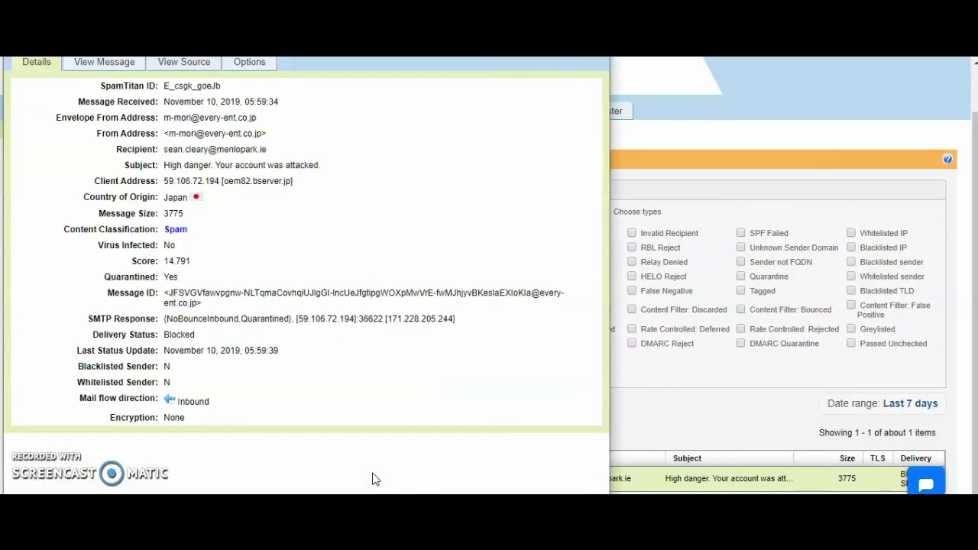
click(193, 64)
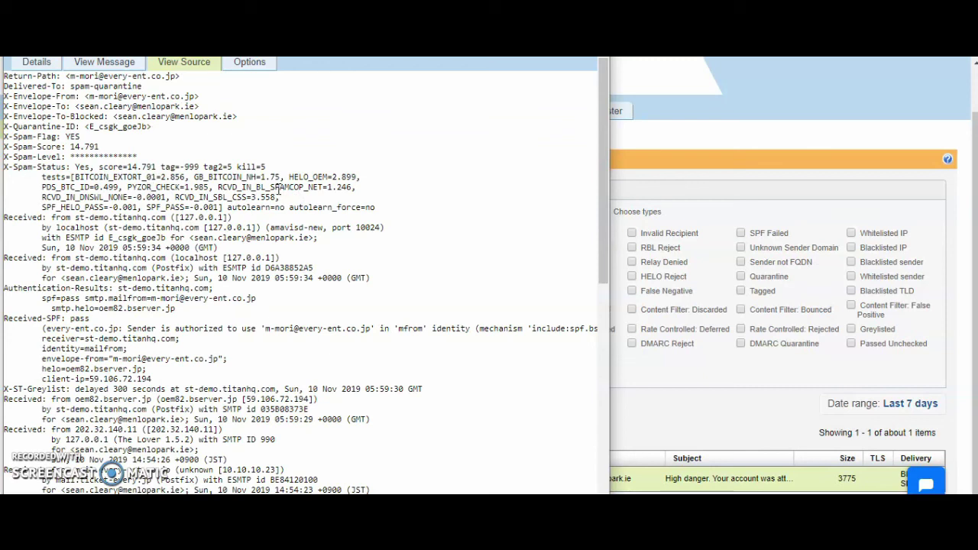
key(Escape)
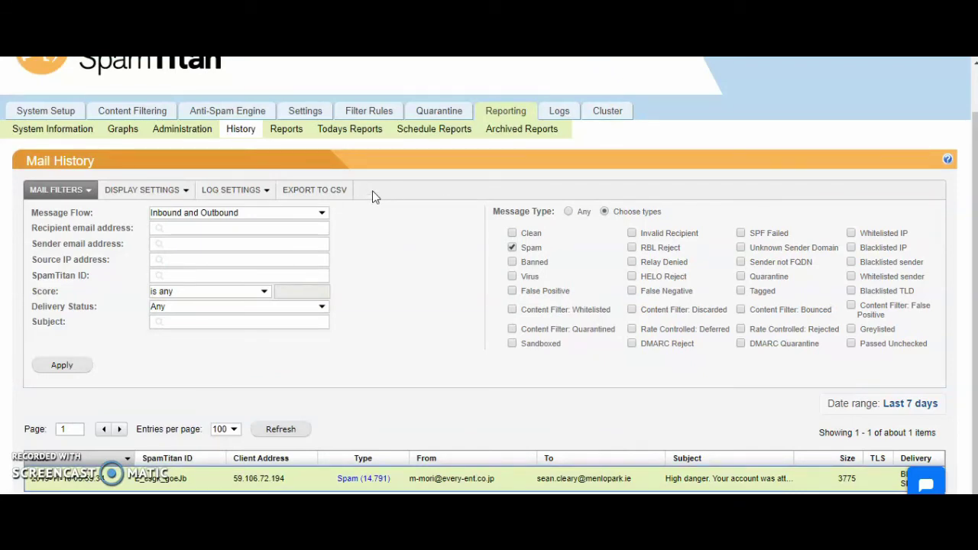
Open the scheduled reports and begin adding a report of type Domain Summary Report
click(432, 130)
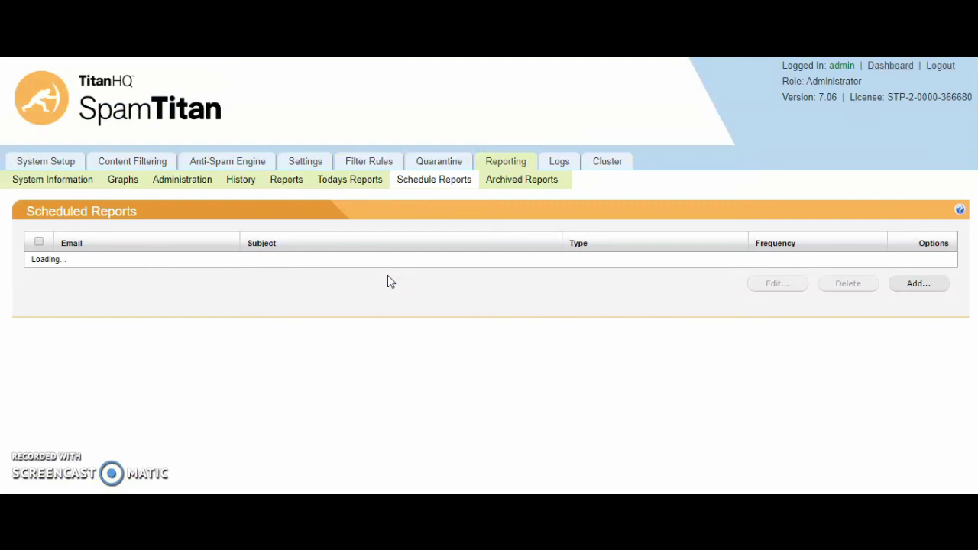
click(916, 288)
click(490, 205)
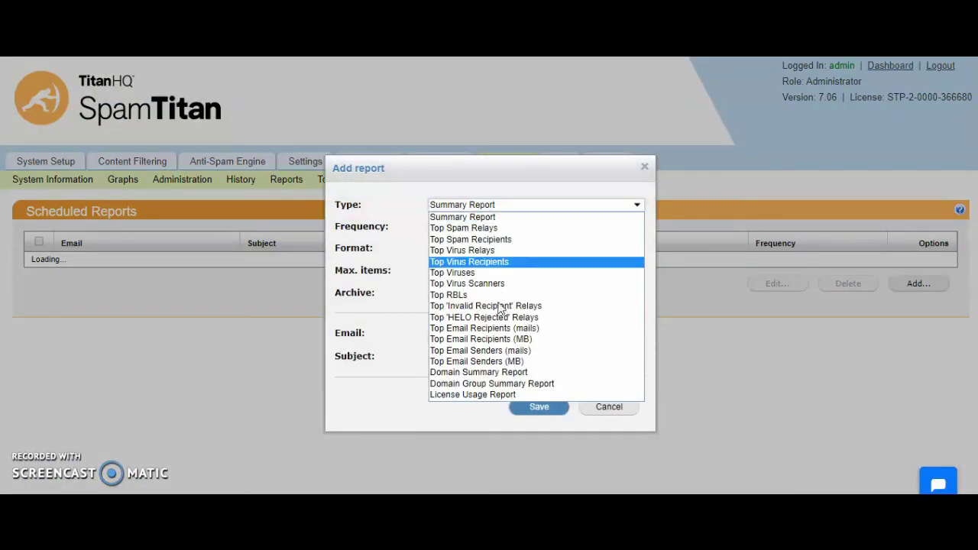
click(487, 373)
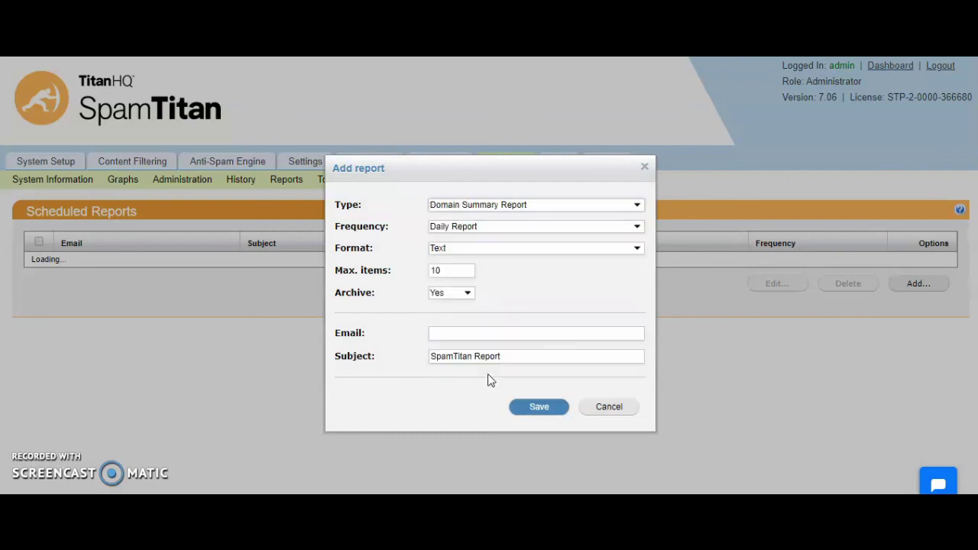
Set the report to Monthly Report frequency, Excel format and a maximum of 100000 items, then discard it
click(479, 228)
click(475, 258)
click(471, 252)
click(469, 271)
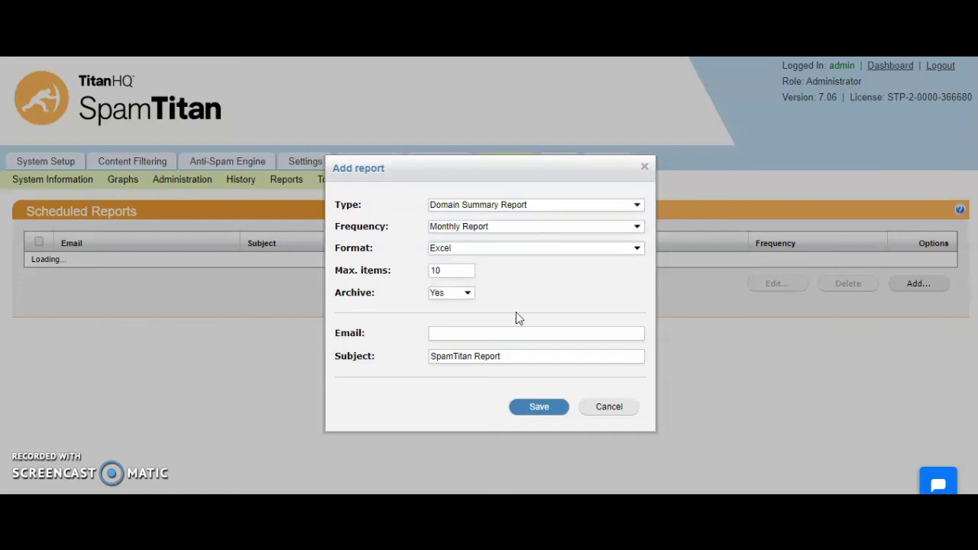
click(461, 271)
text(0000)
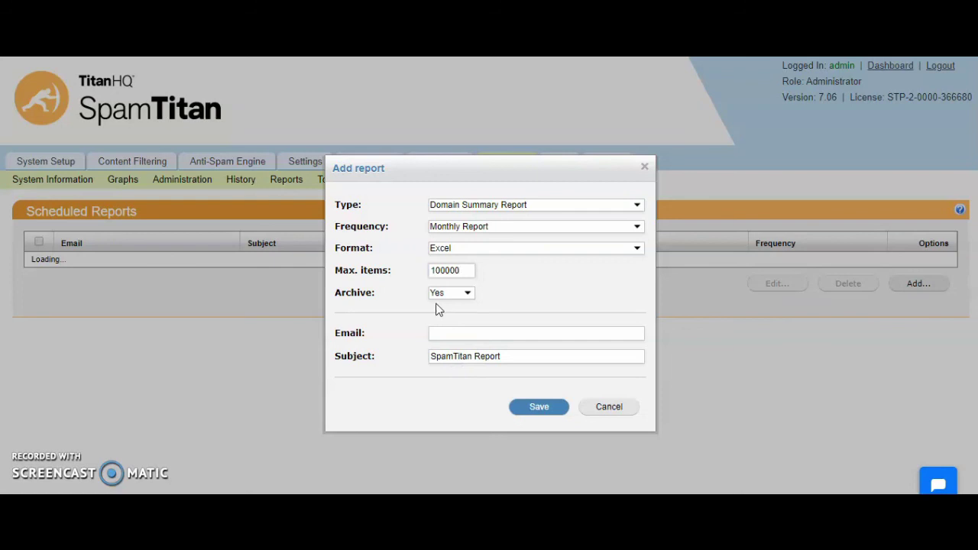
click(612, 410)
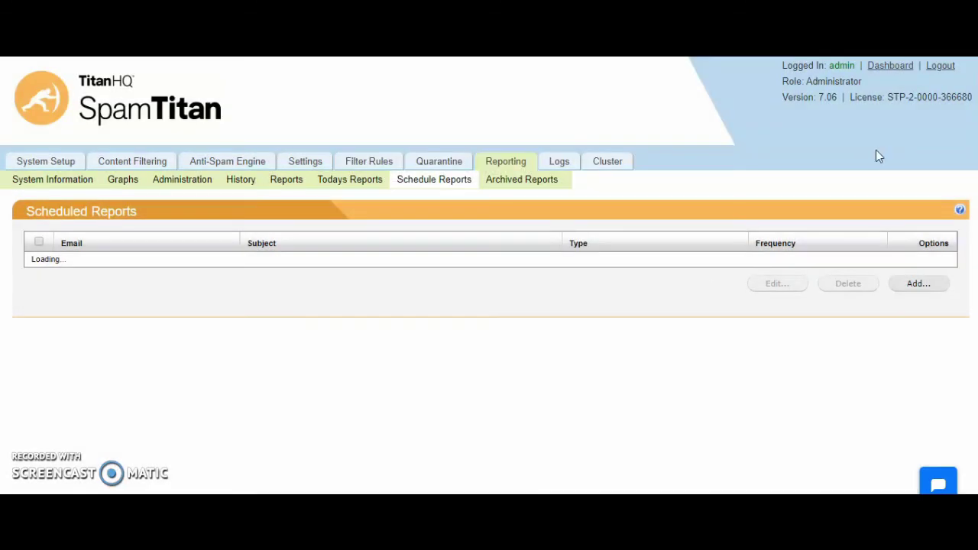